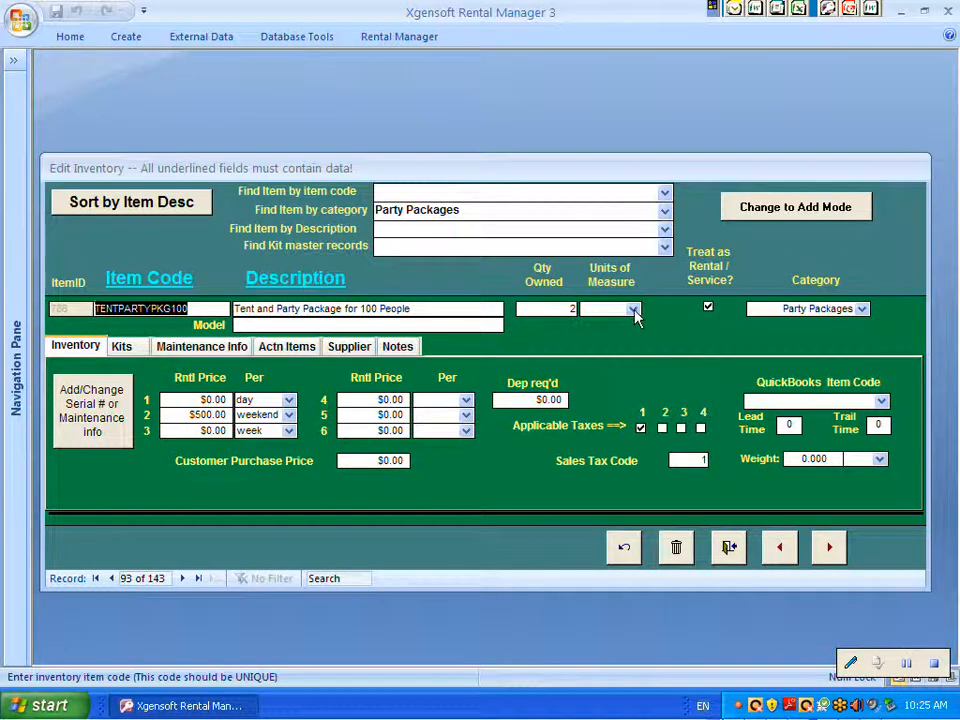
# - Set the units of measure for the tent and party package item TENTPARTYPKG100 to "package."
pyautogui.click(633, 310)
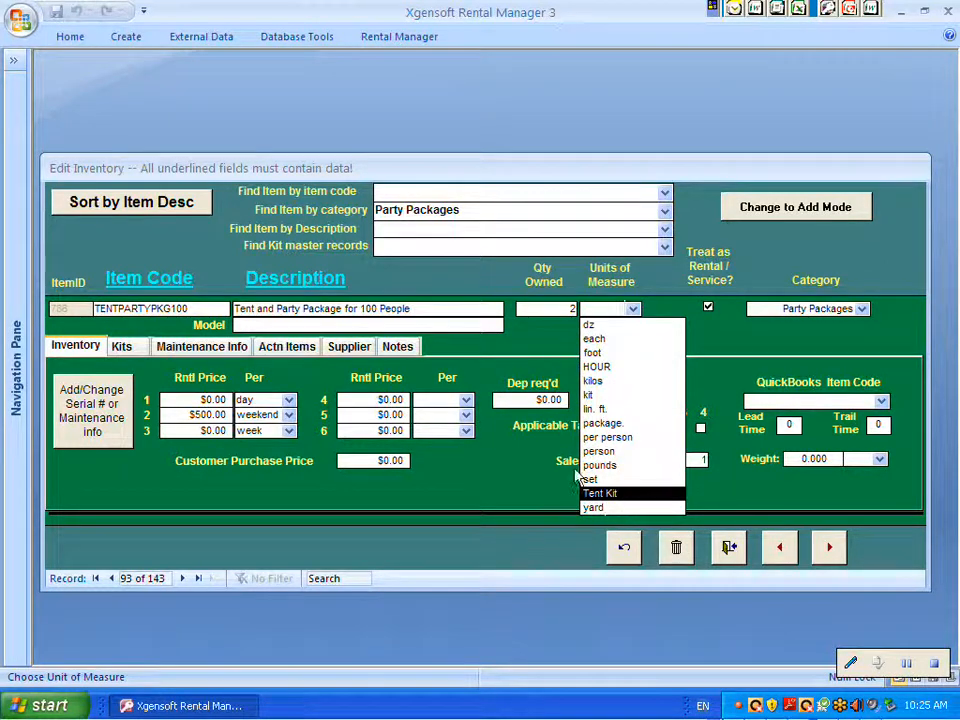
pyautogui.click(538, 342)
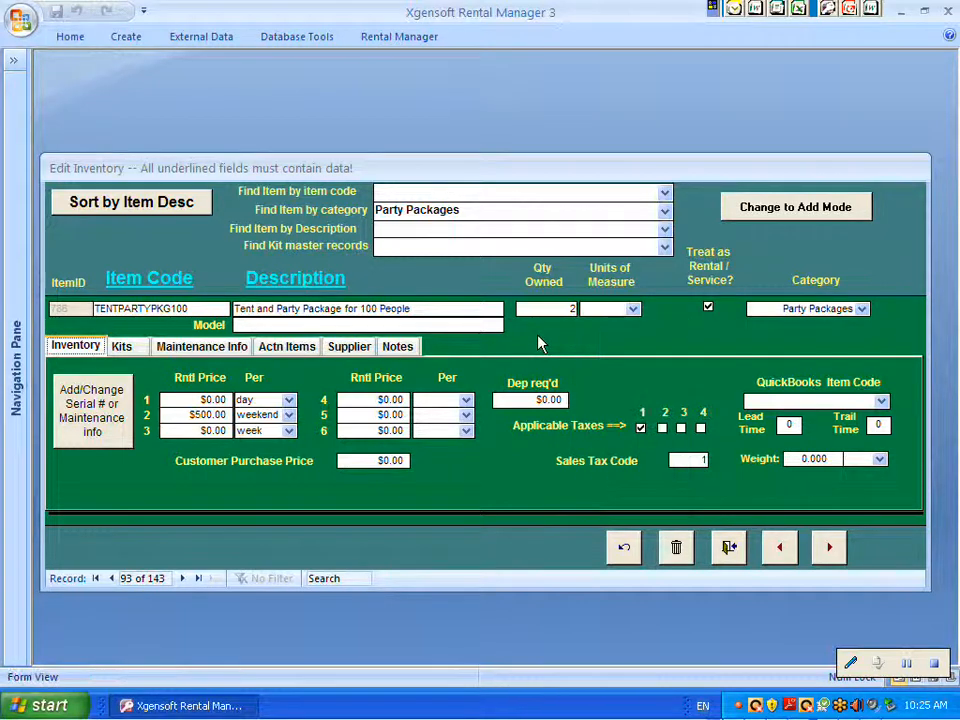
pyautogui.click(634, 312)
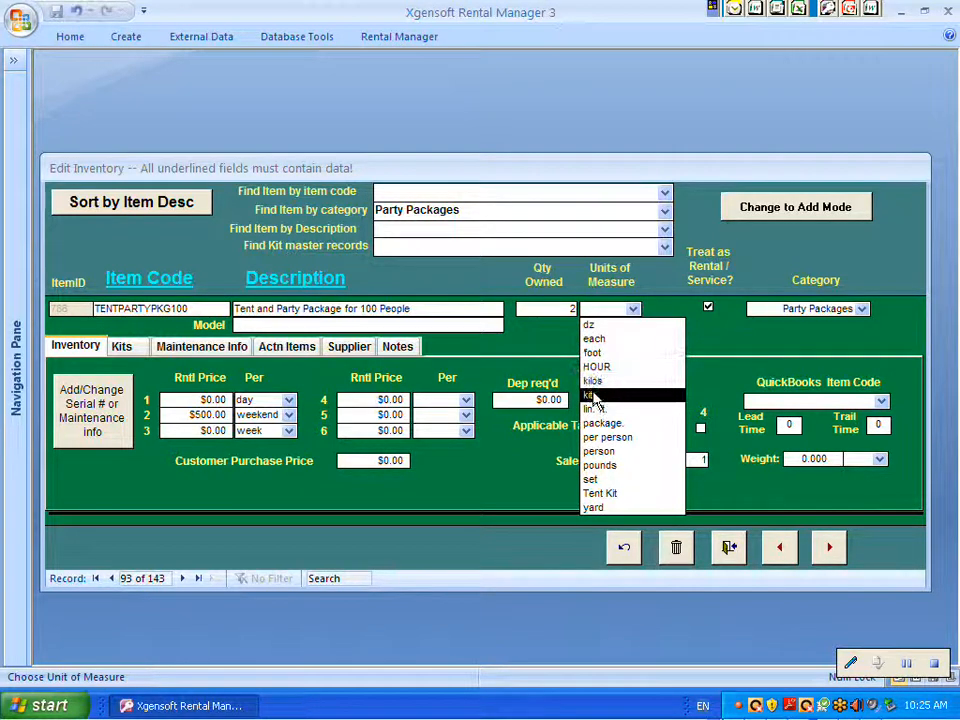
pyautogui.click(602, 394)
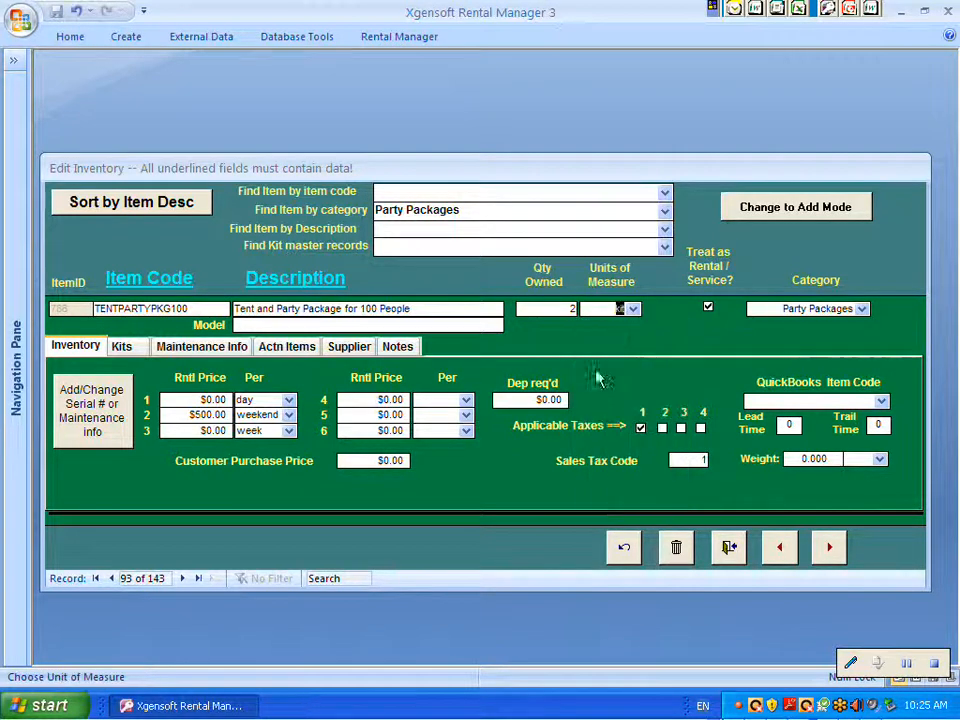
pyautogui.click(634, 311)
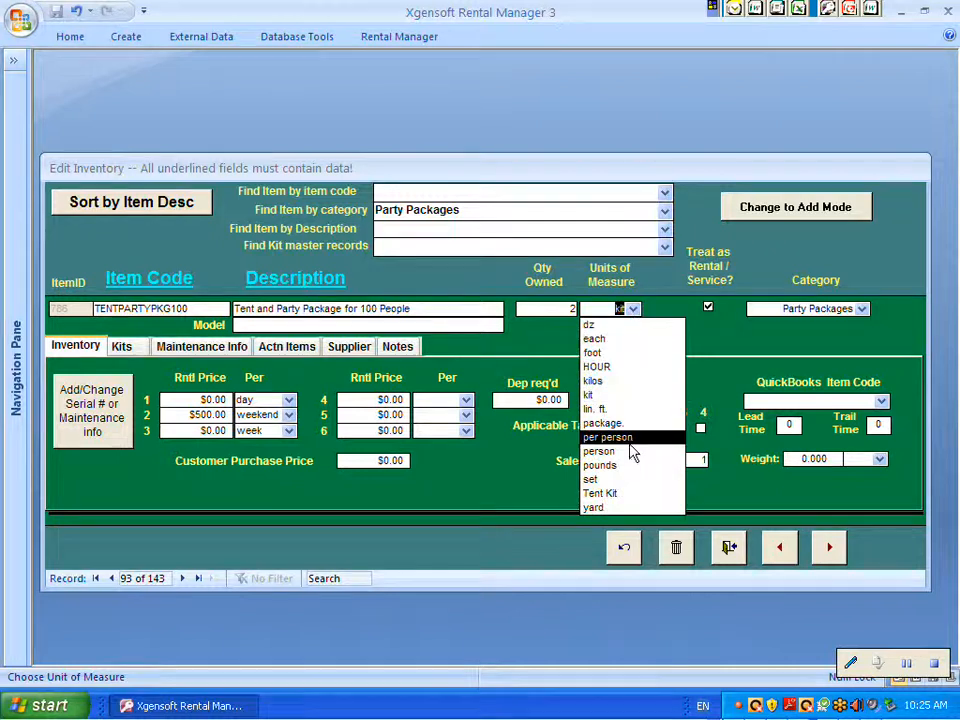
pyautogui.click(615, 423)
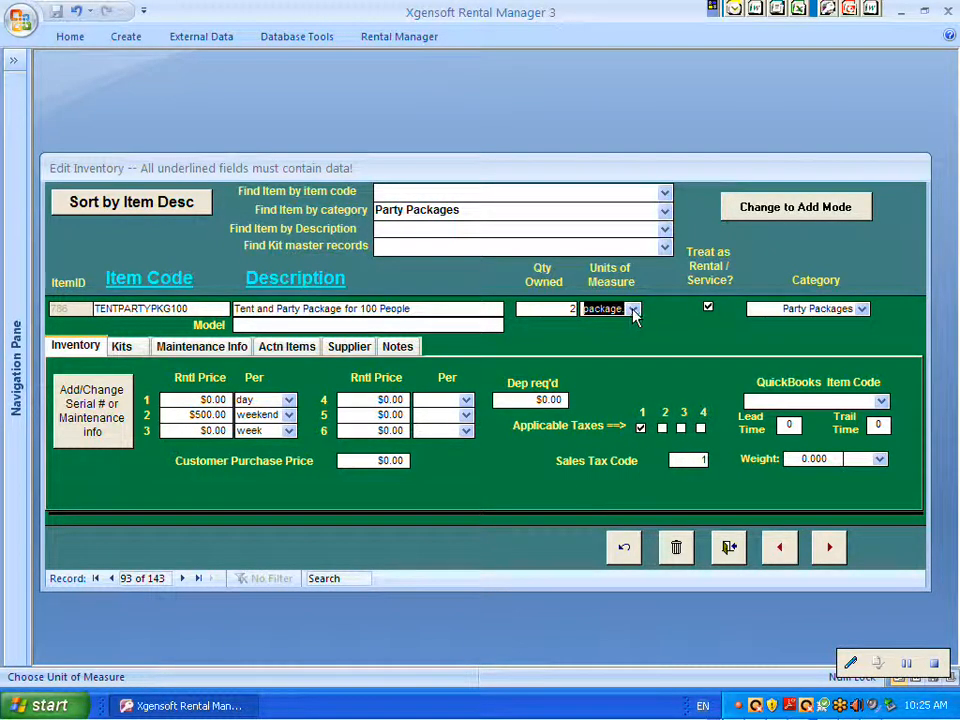
pyautogui.click(633, 310)
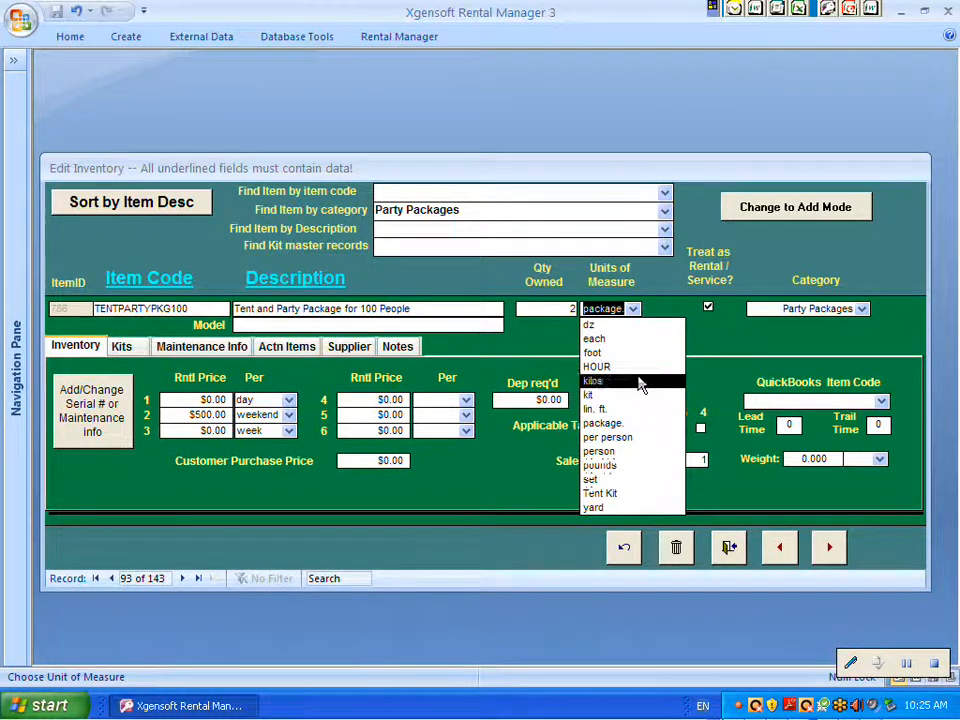
pyautogui.click(647, 314)
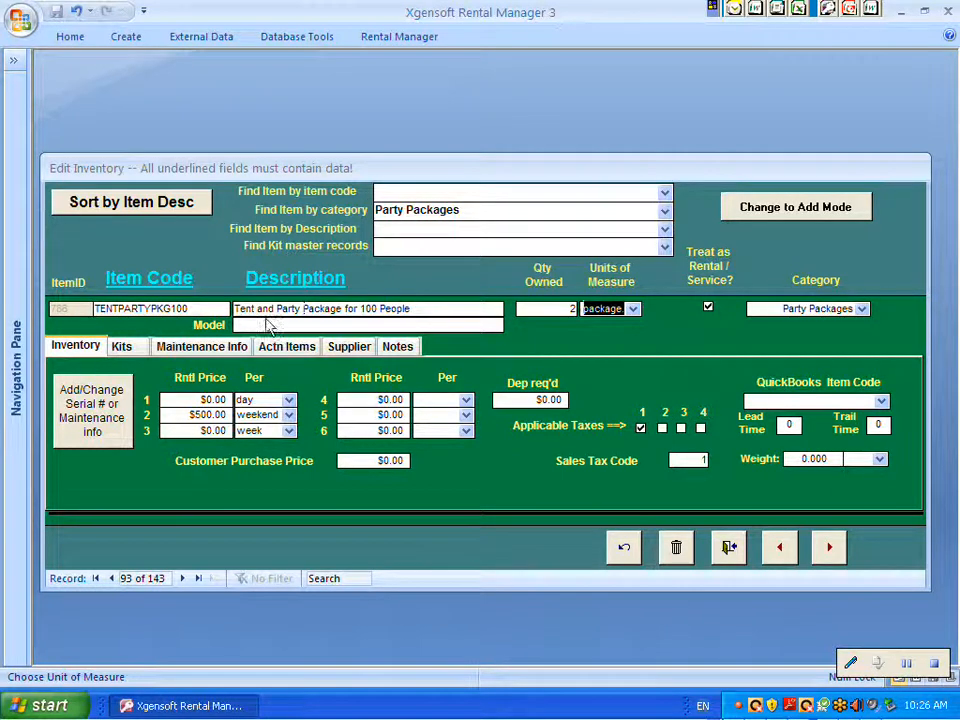
# - Mark the tent and party package as both part of a kit and a kit master record
pyautogui.click(122, 350)
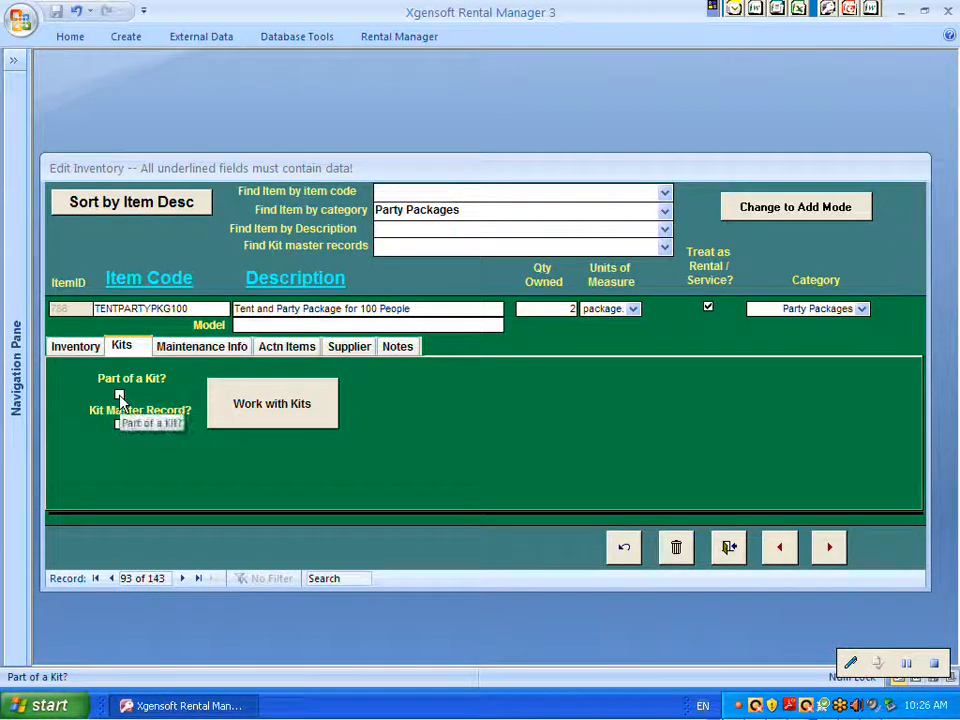
pyautogui.click(120, 396)
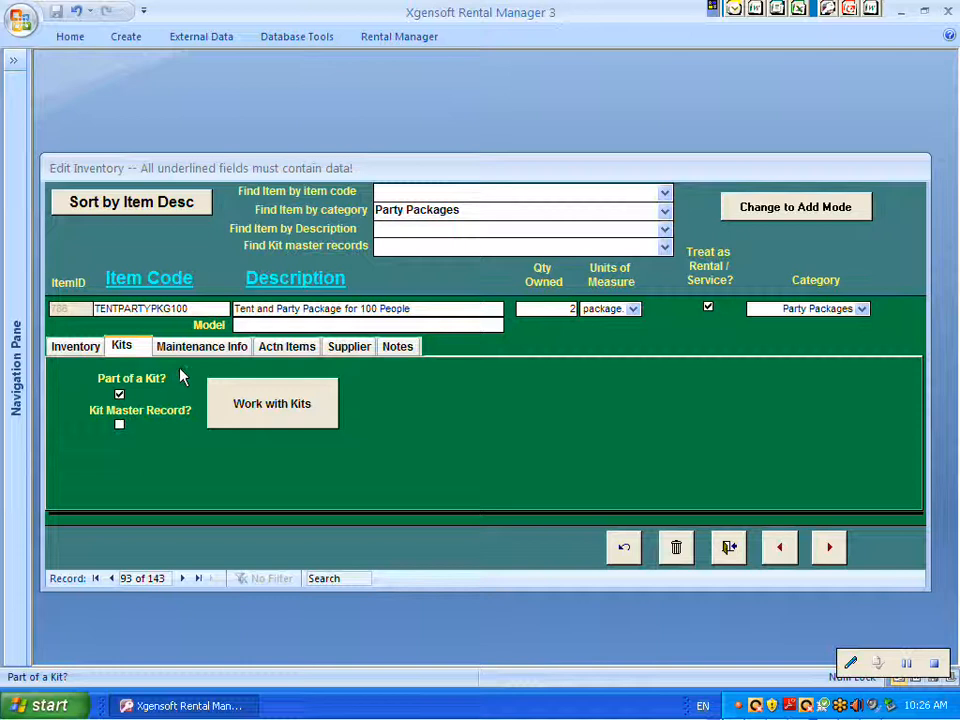
pyautogui.click(119, 426)
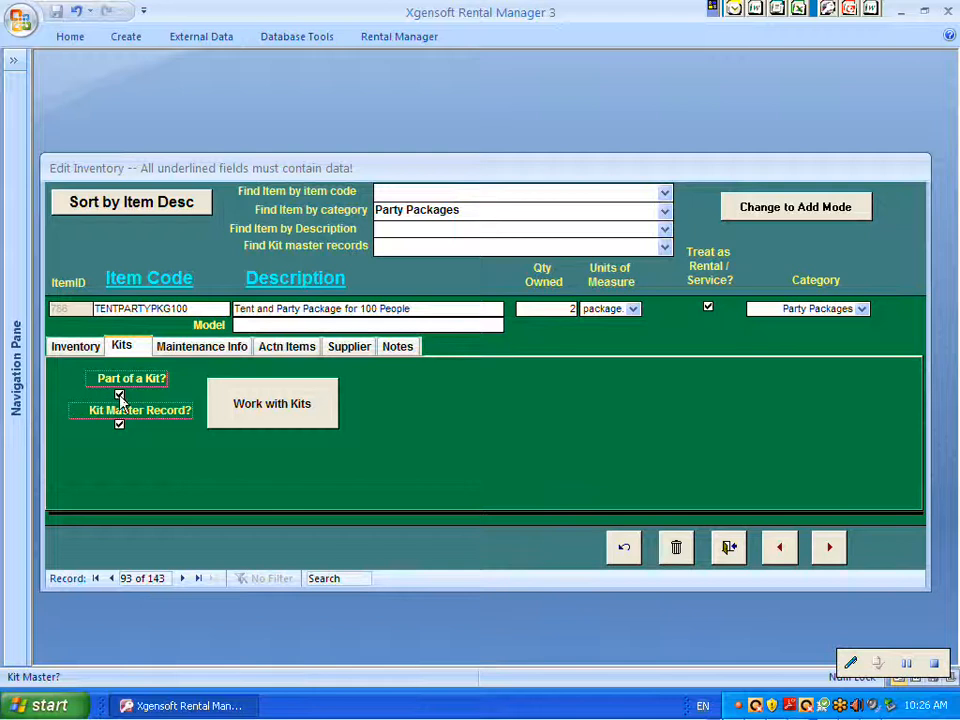
# - Open the inventory kits form and load the kit master with inventory code TENTPARTYPKG100
pyautogui.click(281, 416)
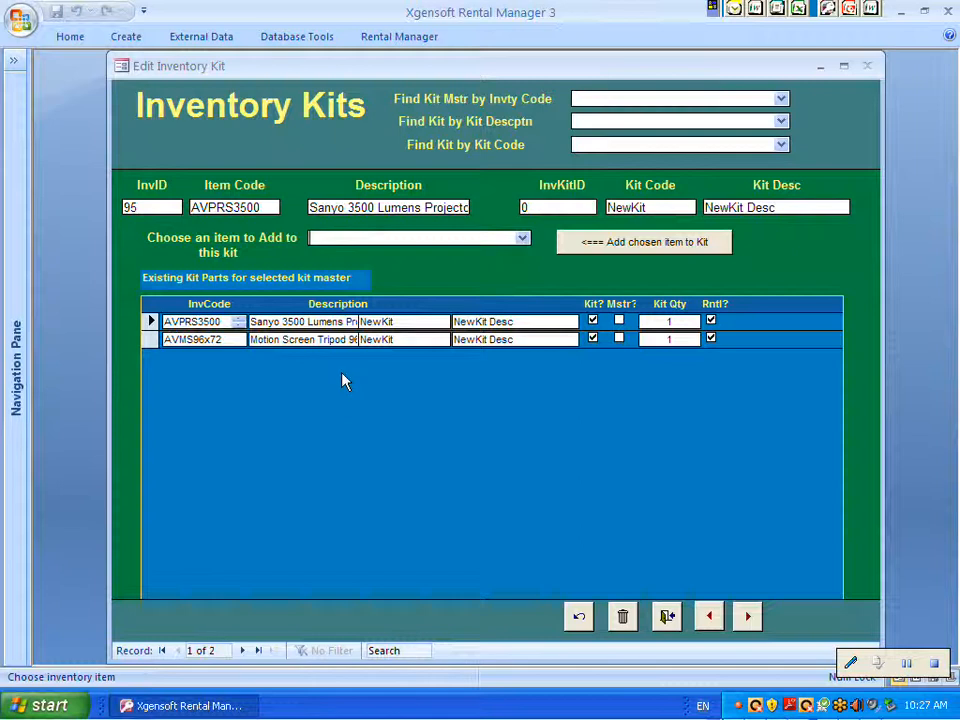
pyautogui.click(781, 100)
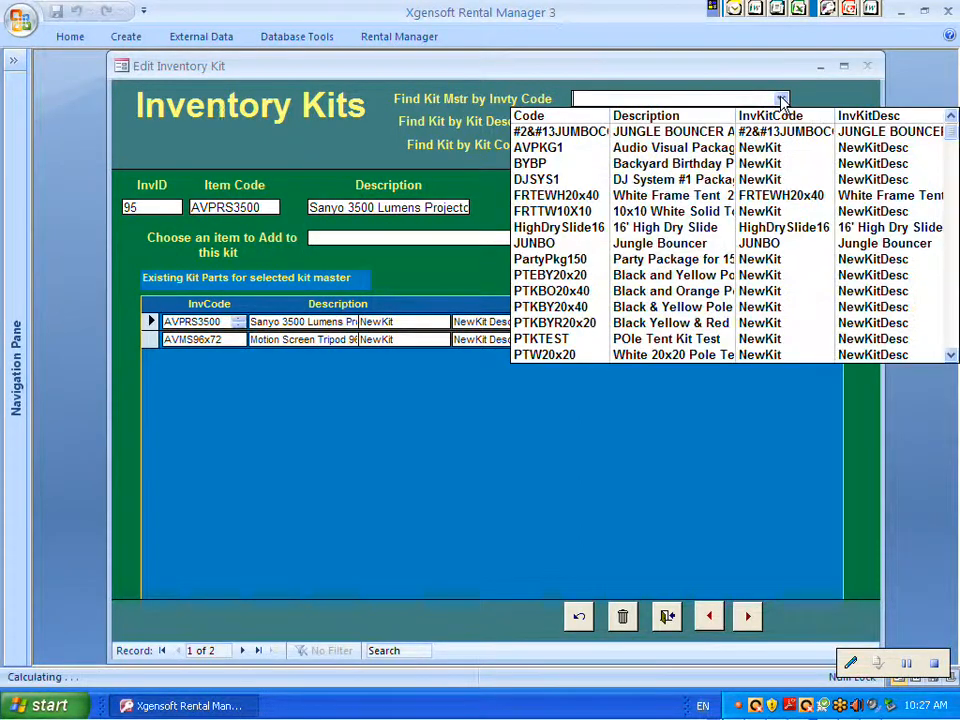
pyautogui.click(947, 358)
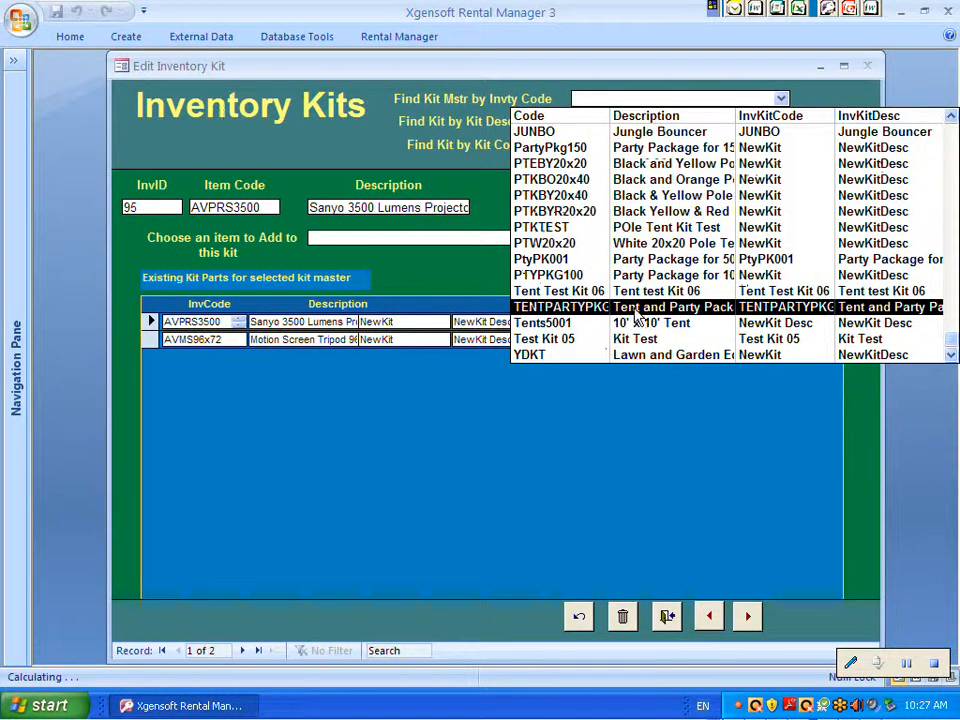
pyautogui.click(635, 312)
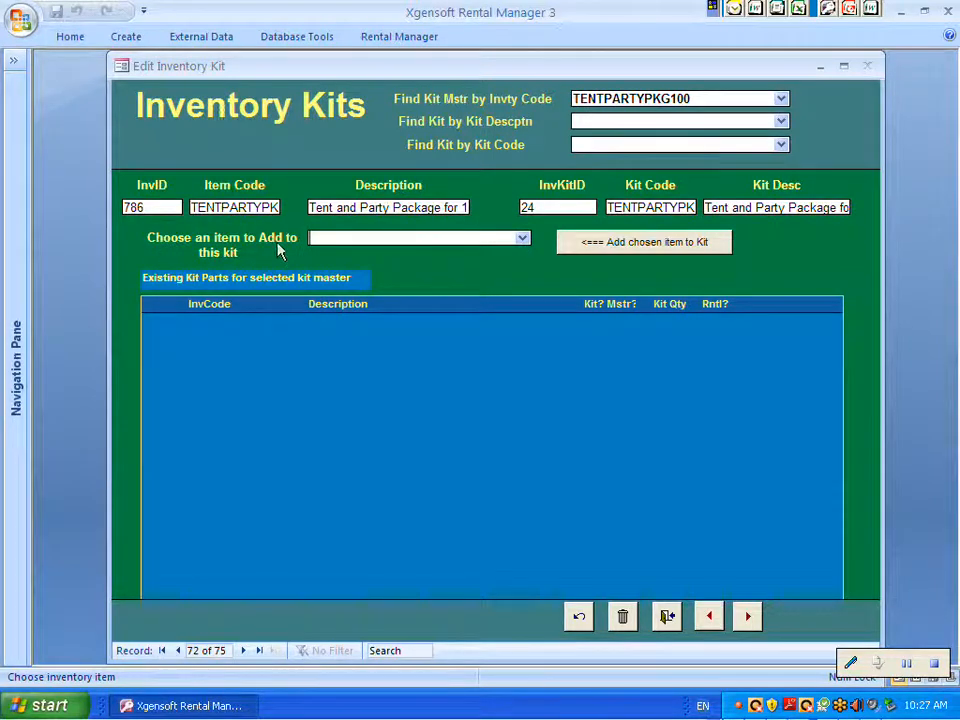
# - Add the black and yellow pole tent end PTEBY20x20 to the kit with a kit quantity of 2
pyautogui.click(522, 240)
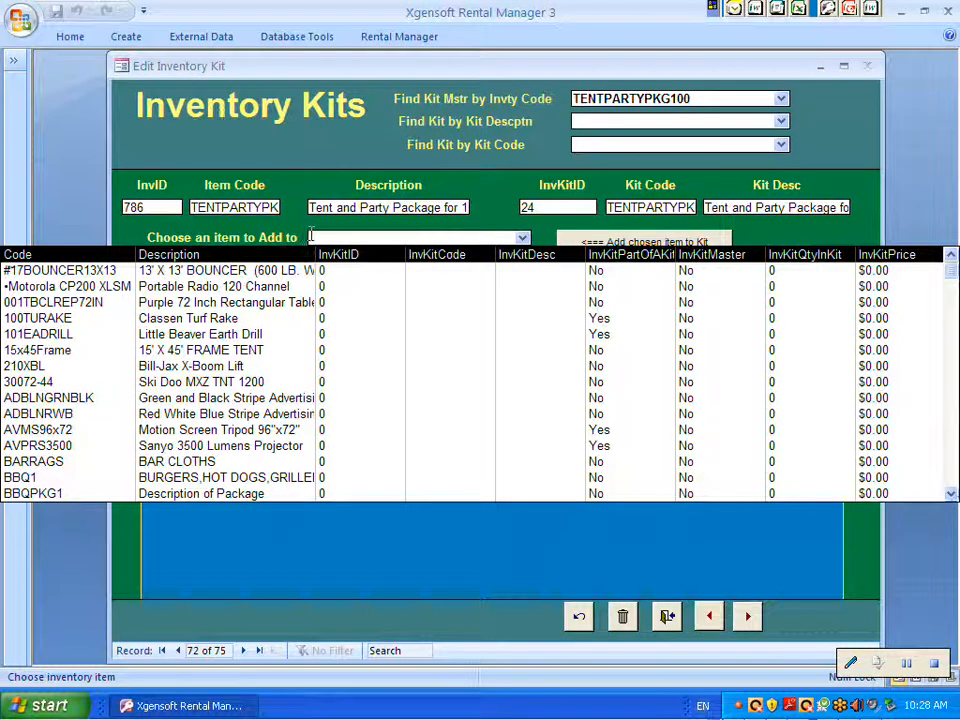
pyautogui.click(950, 494)
pyautogui.click(950, 494)
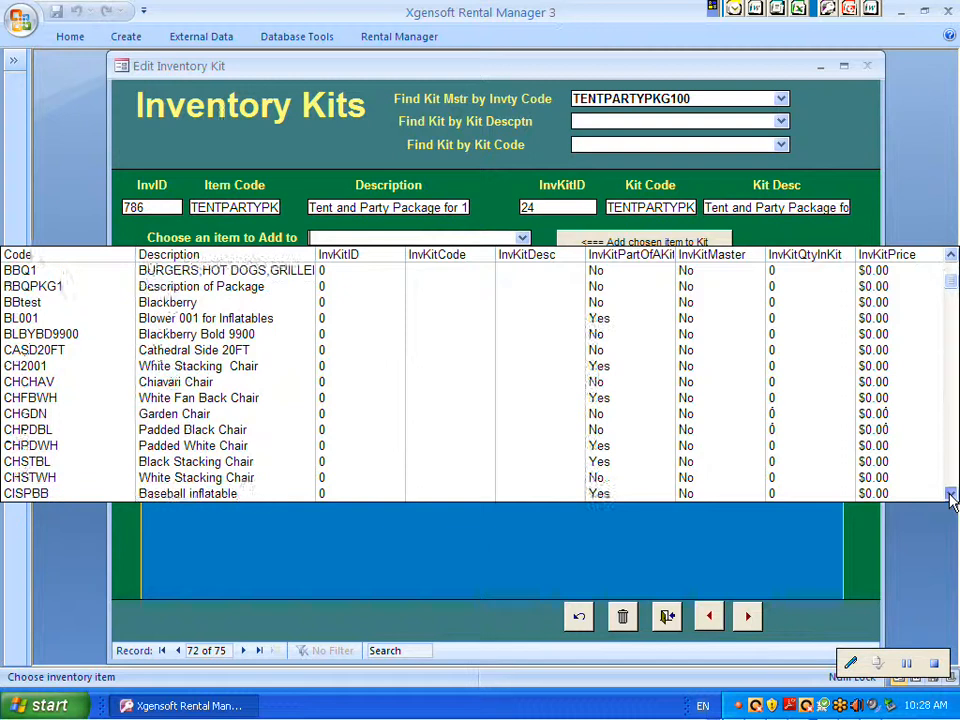
pyautogui.click(950, 494)
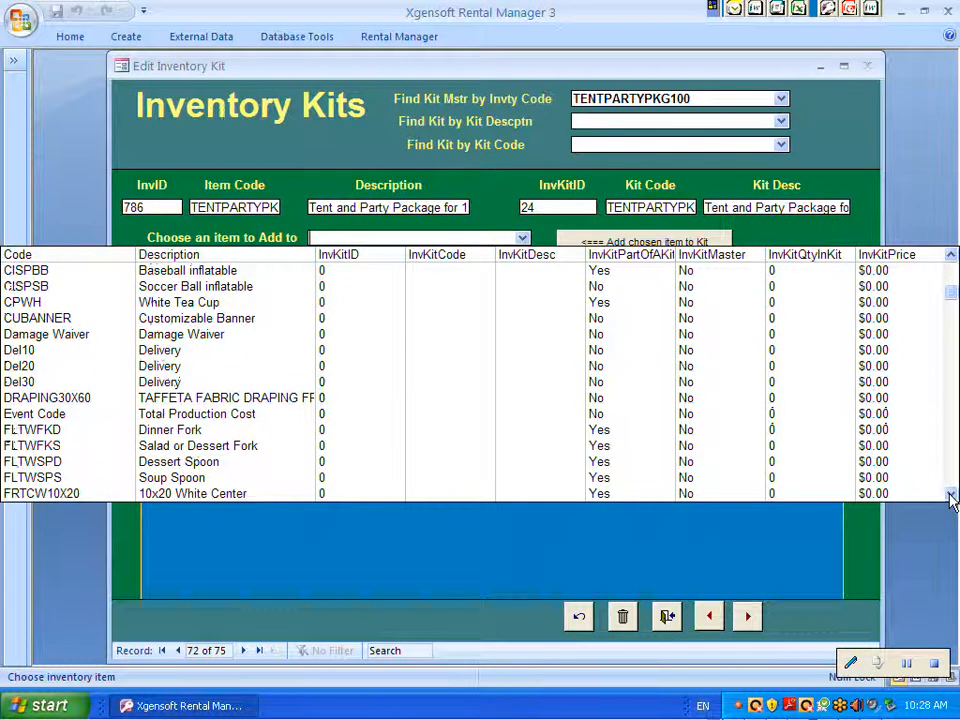
pyautogui.click(950, 494)
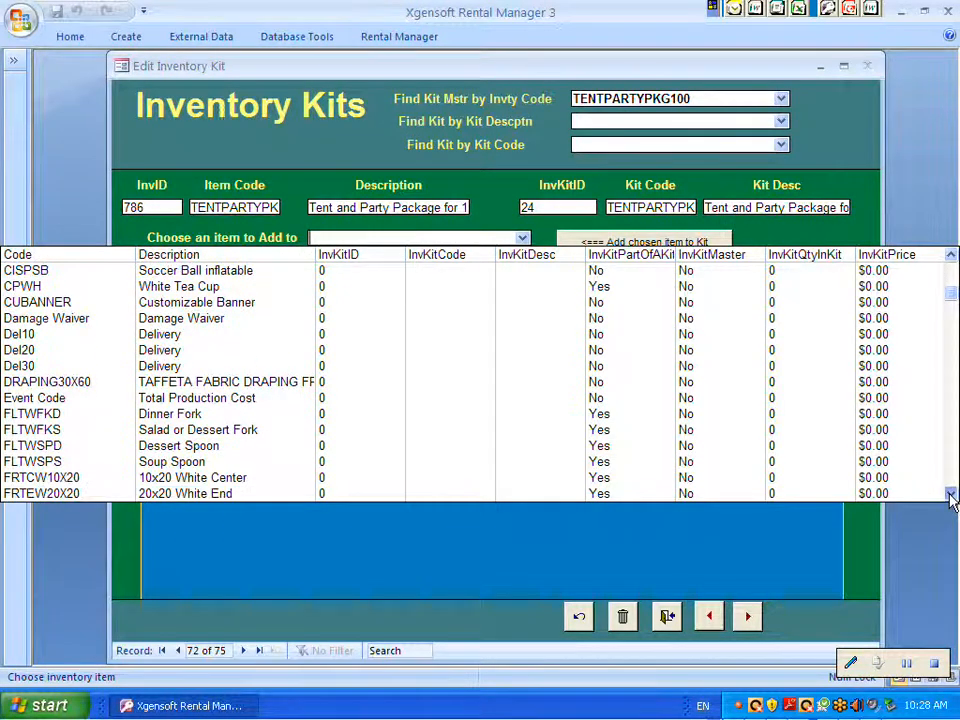
pyautogui.click(950, 494)
pyautogui.click(950, 495)
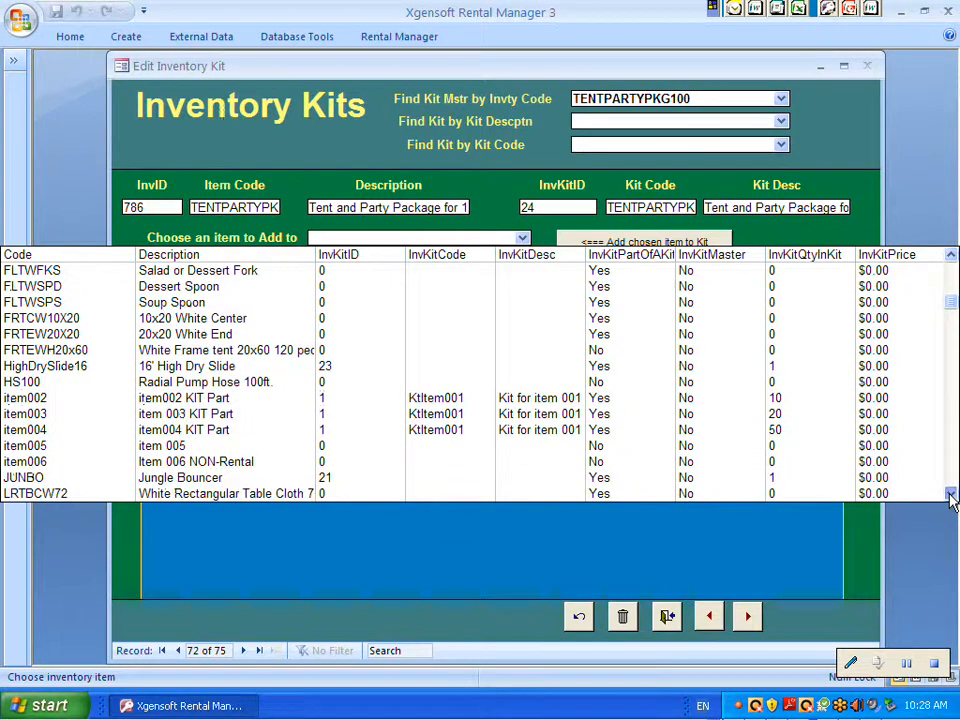
pyautogui.click(950, 495)
pyautogui.click(950, 495)
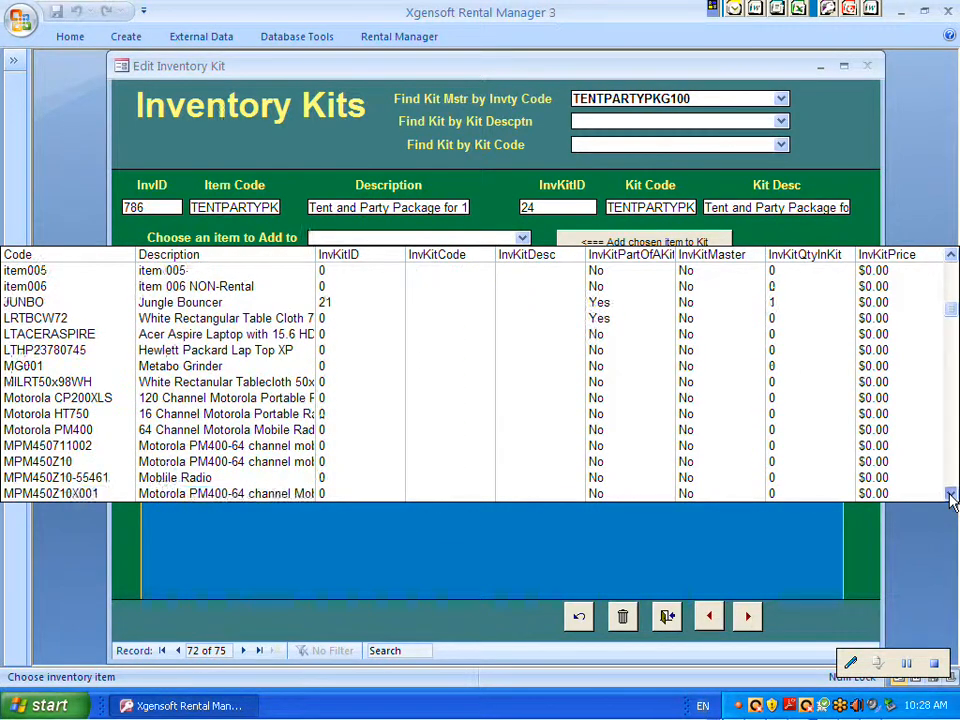
pyautogui.click(950, 495)
pyautogui.click(950, 495)
pyautogui.click(950, 495)
pyautogui.click(950, 495)
pyautogui.click(950, 495)
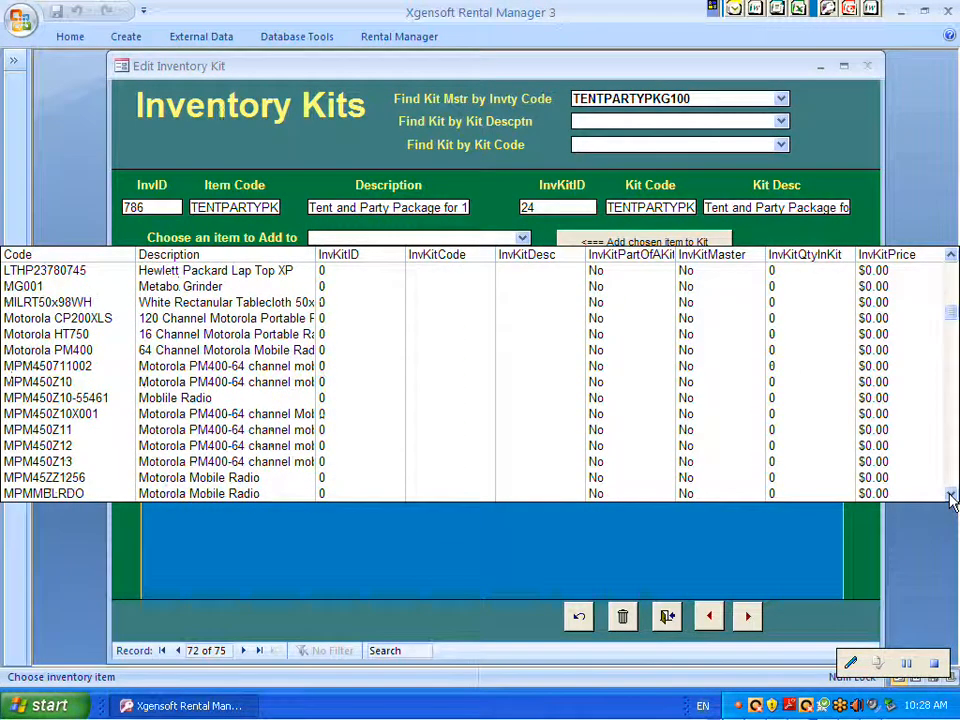
pyautogui.click(950, 494)
pyautogui.click(950, 494)
pyautogui.click(950, 494)
pyautogui.click(950, 494)
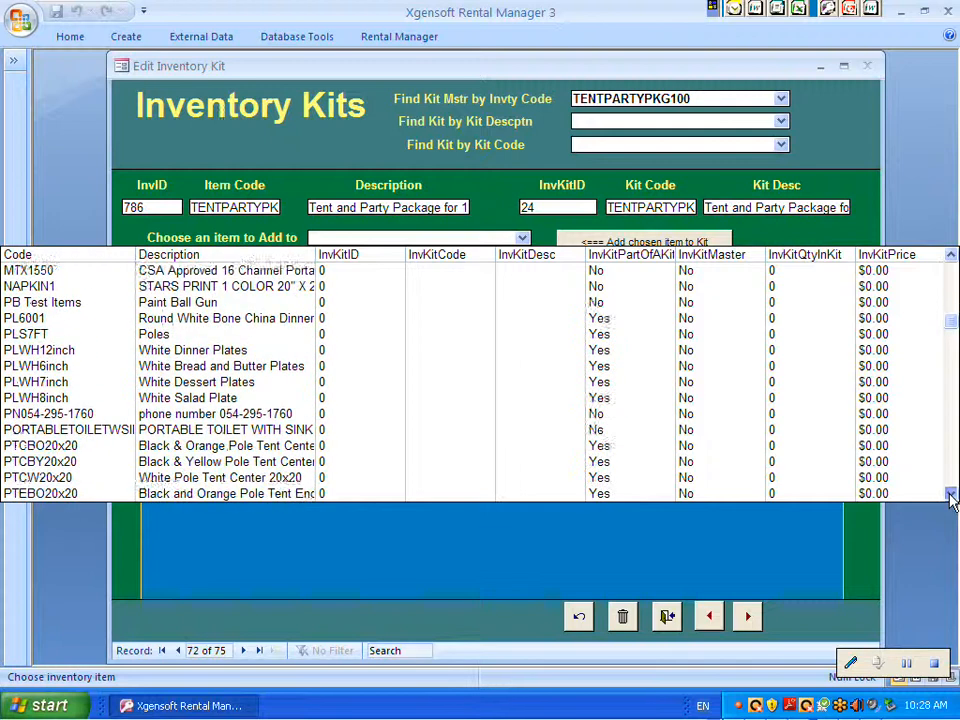
pyautogui.click(950, 495)
pyautogui.click(950, 495)
pyautogui.click(950, 495)
pyautogui.click(950, 495)
pyautogui.click(950, 495)
pyautogui.click(950, 495)
pyautogui.click(950, 495)
pyautogui.click(950, 495)
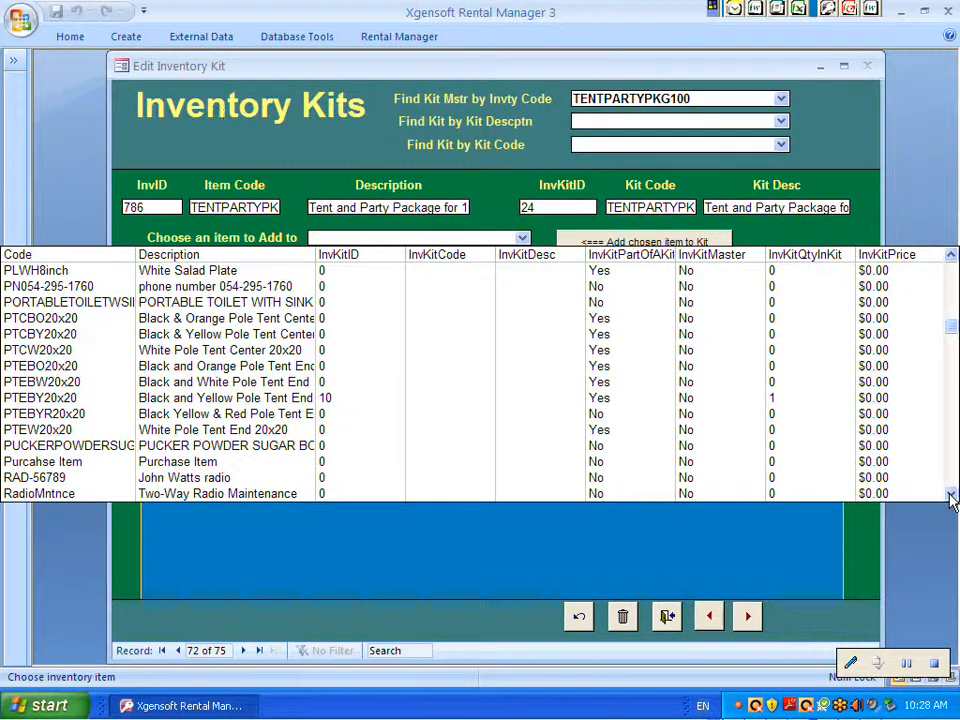
pyautogui.click(951, 494)
pyautogui.click(951, 494)
pyautogui.click(951, 494)
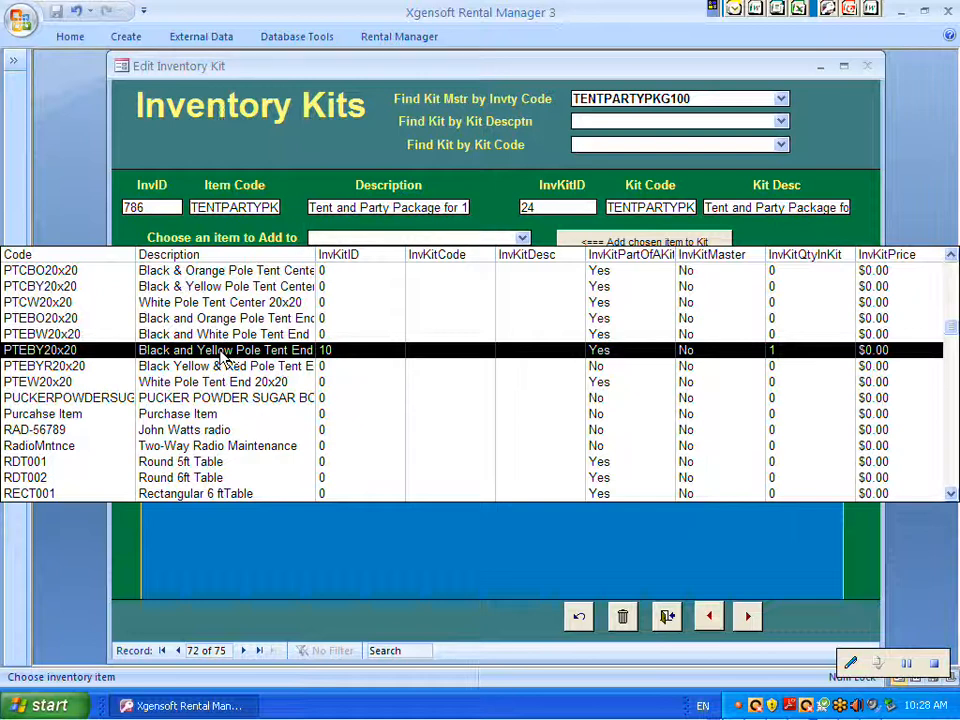
pyautogui.click(222, 352)
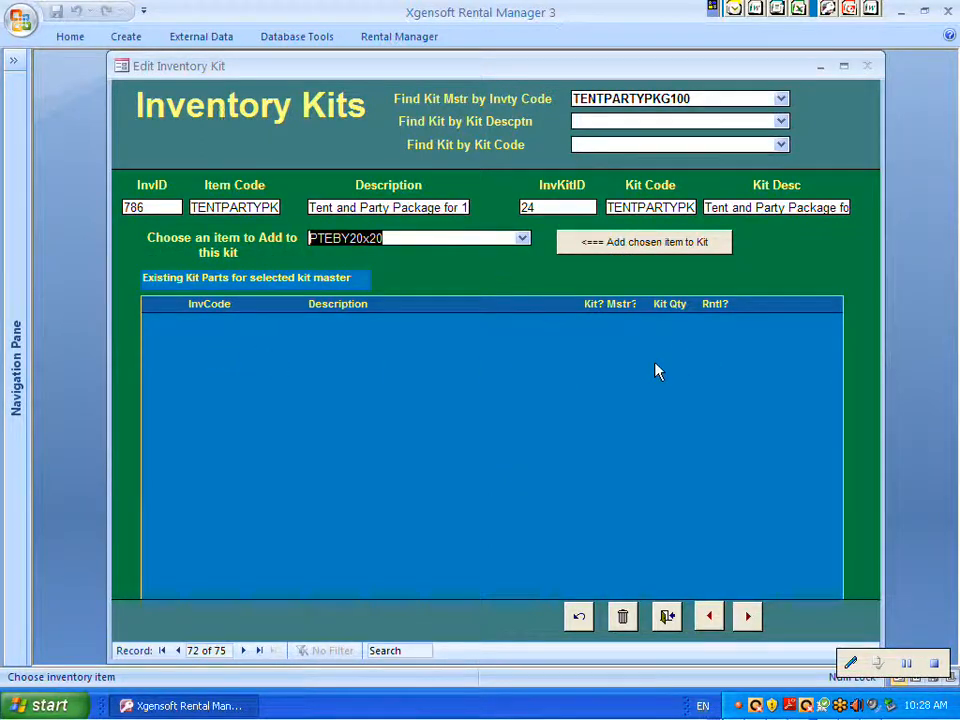
pyautogui.click(666, 246)
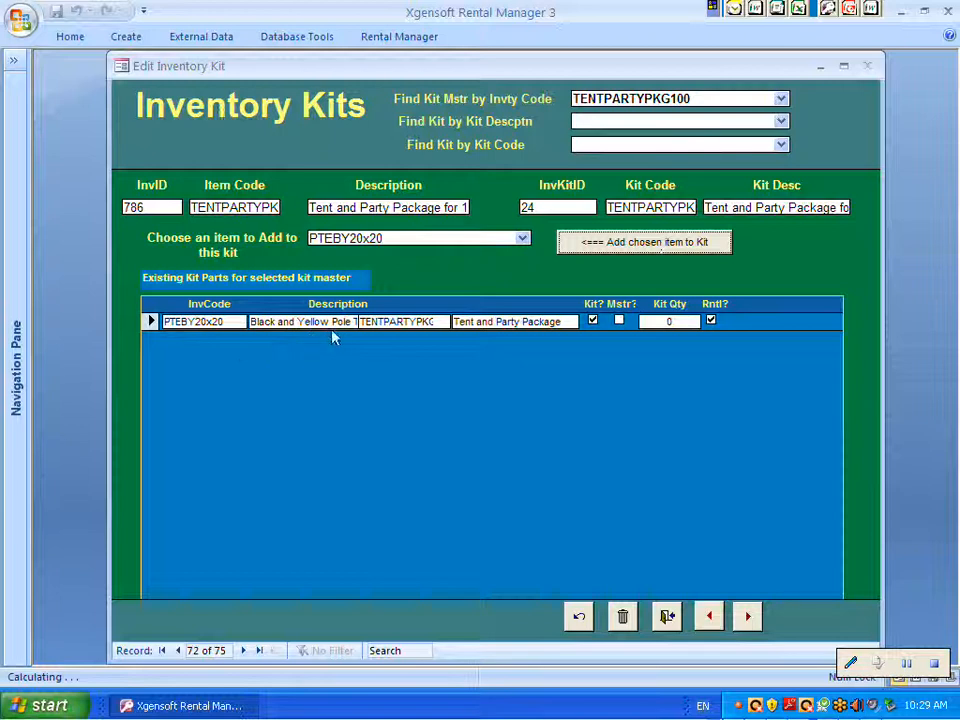
pyautogui.click(668, 321)
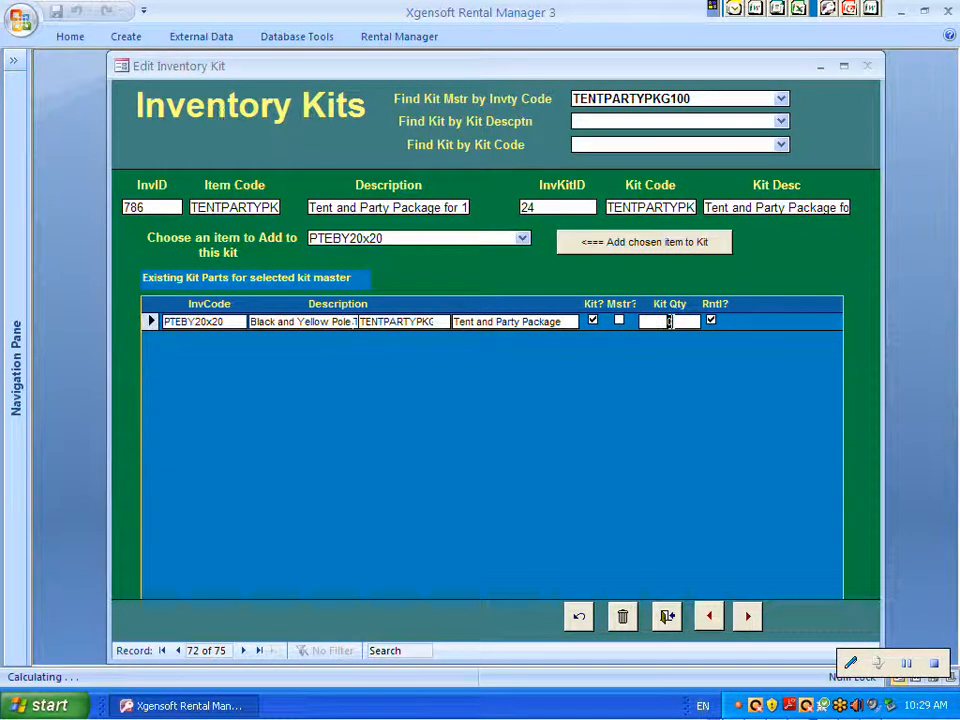
pyautogui.write('2')
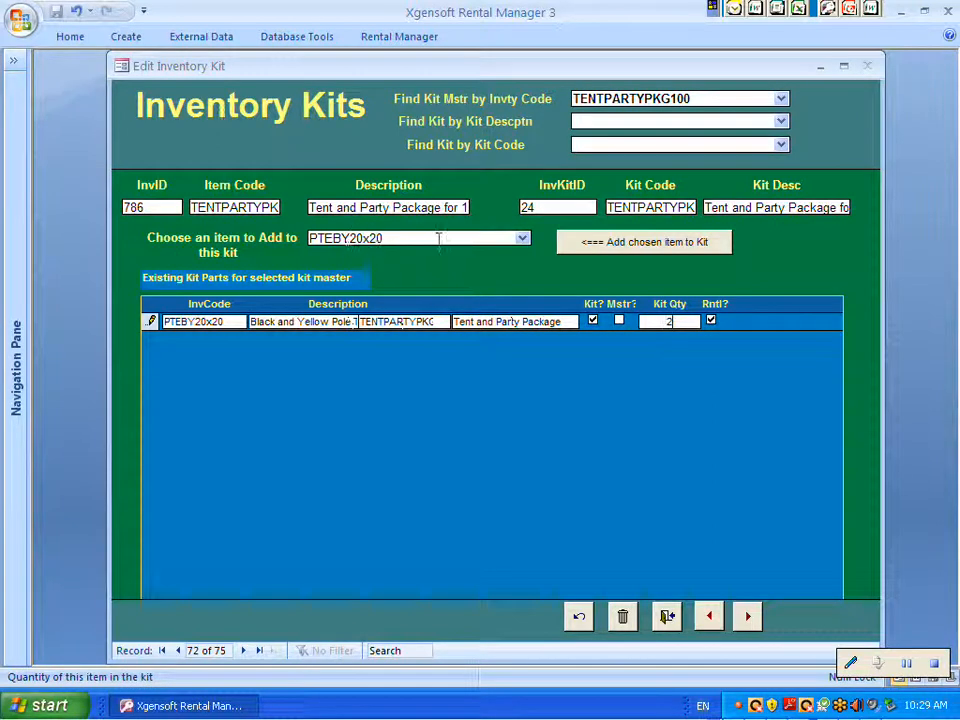
# - Add the black and yellow pole tent center PTCBY20x20 to the kit with a kit quantity of 2
pyautogui.click(522, 241)
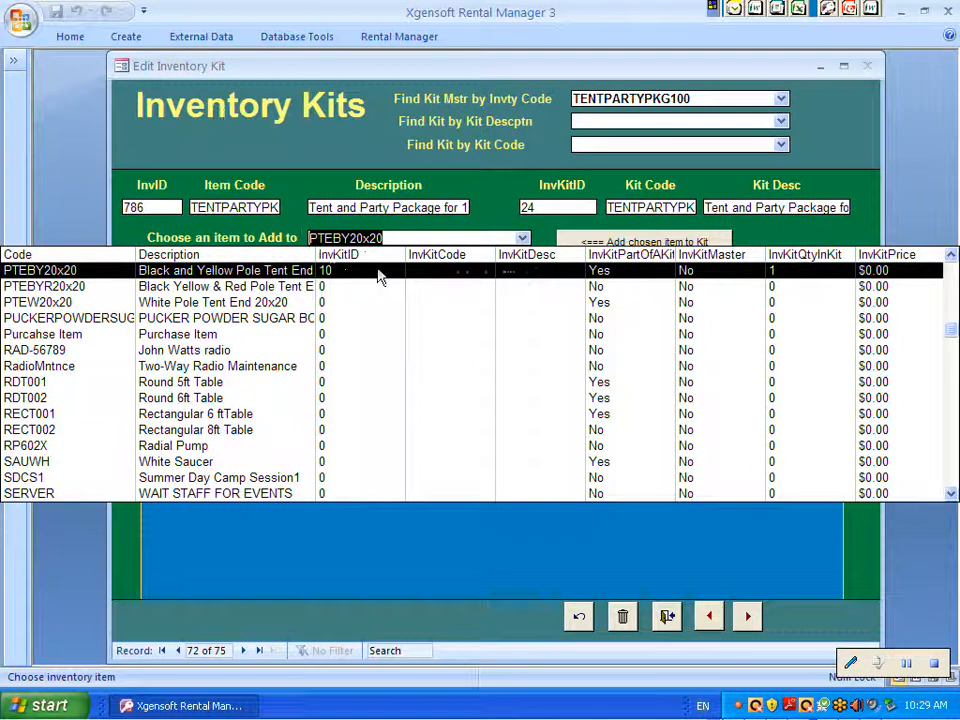
pyautogui.click(951, 256)
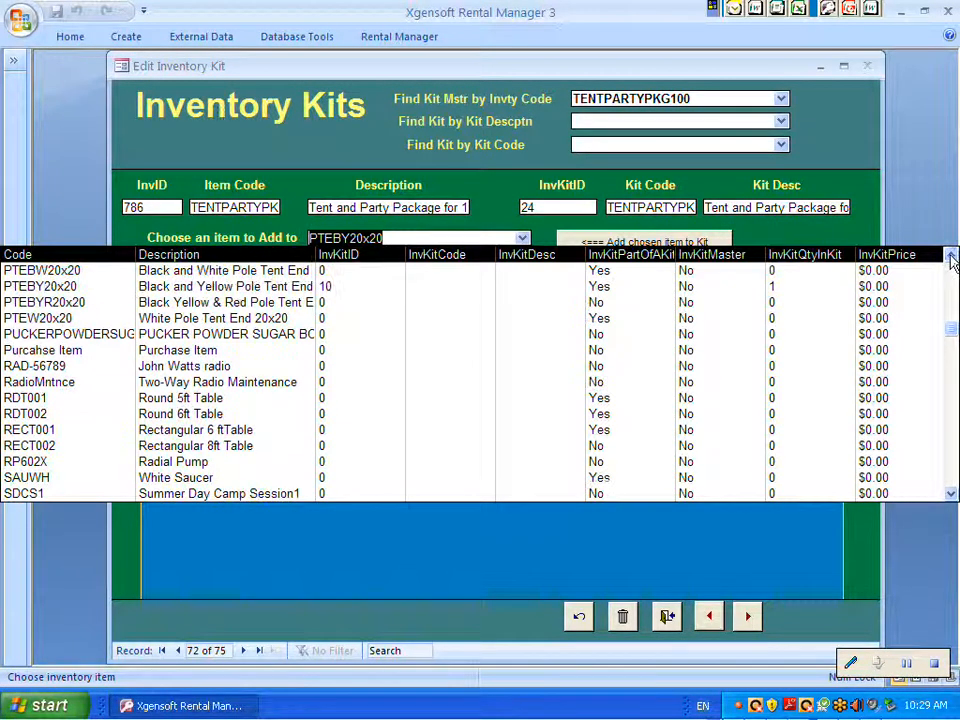
pyautogui.click(951, 256)
pyautogui.click(951, 256)
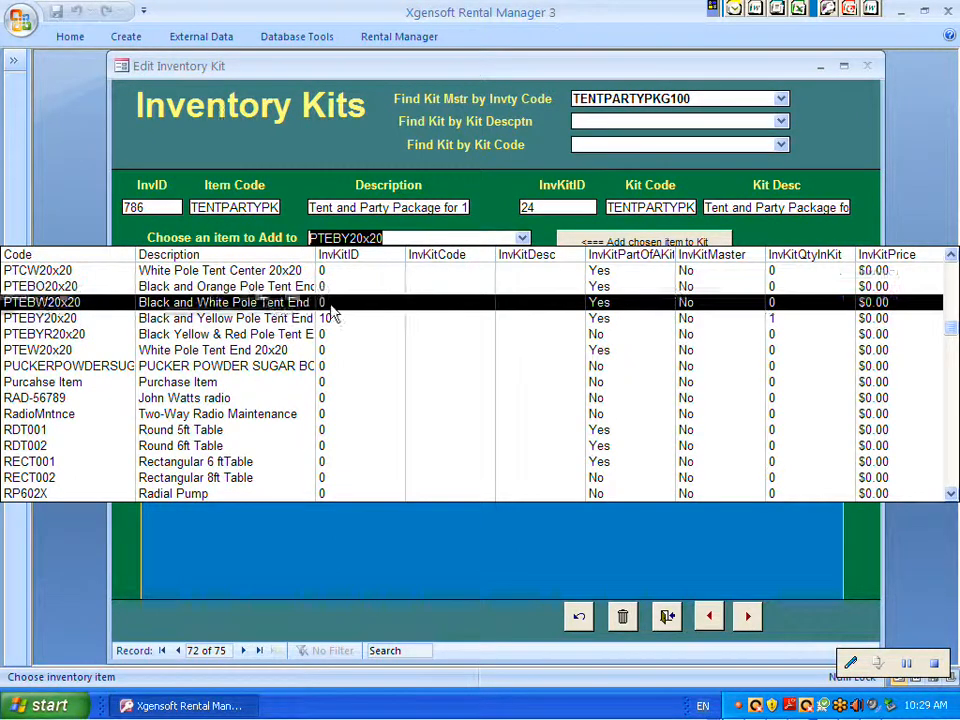
pyautogui.click(952, 258)
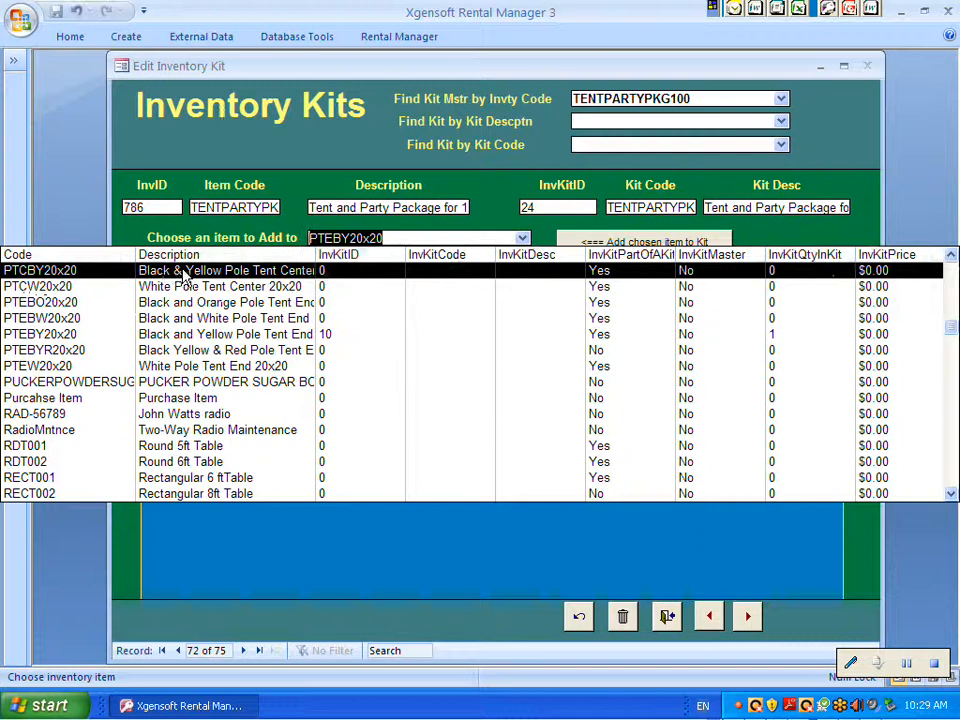
pyautogui.click(185, 272)
pyautogui.click(615, 243)
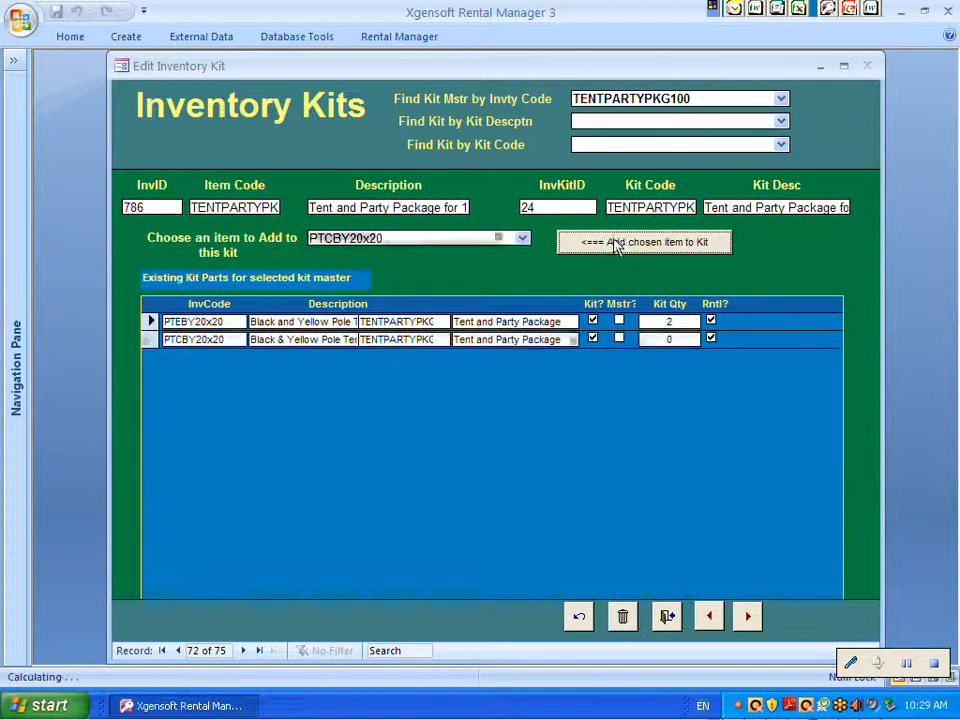
pyautogui.click(668, 340)
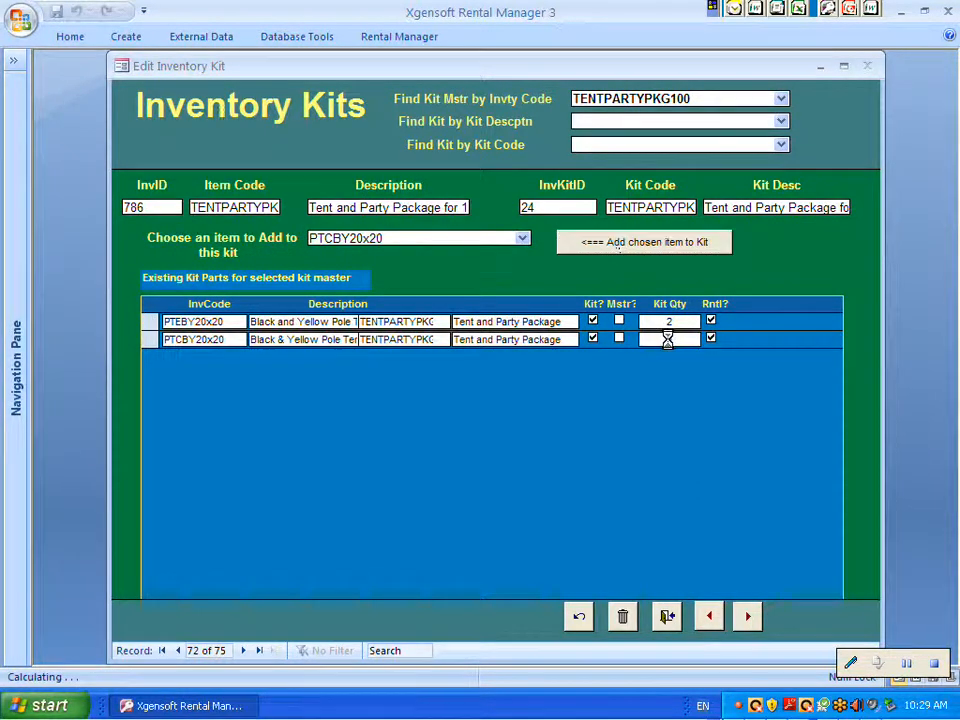
pyautogui.write('1')
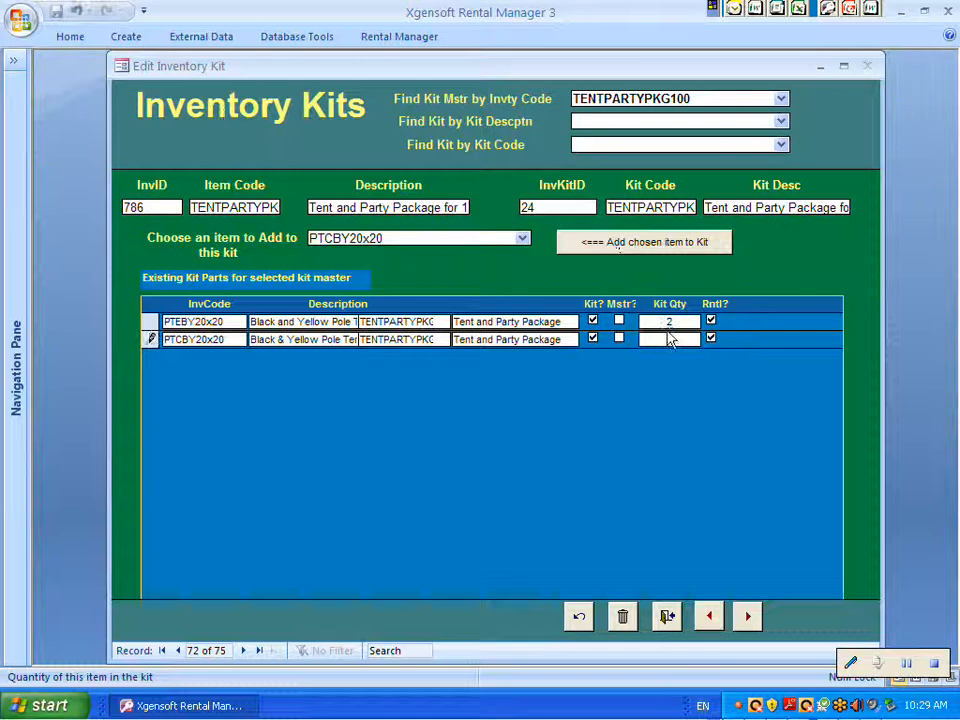
# - Add the tent poles item TentP5001 to the kit with a kit quantity of 1
pyautogui.click(523, 240)
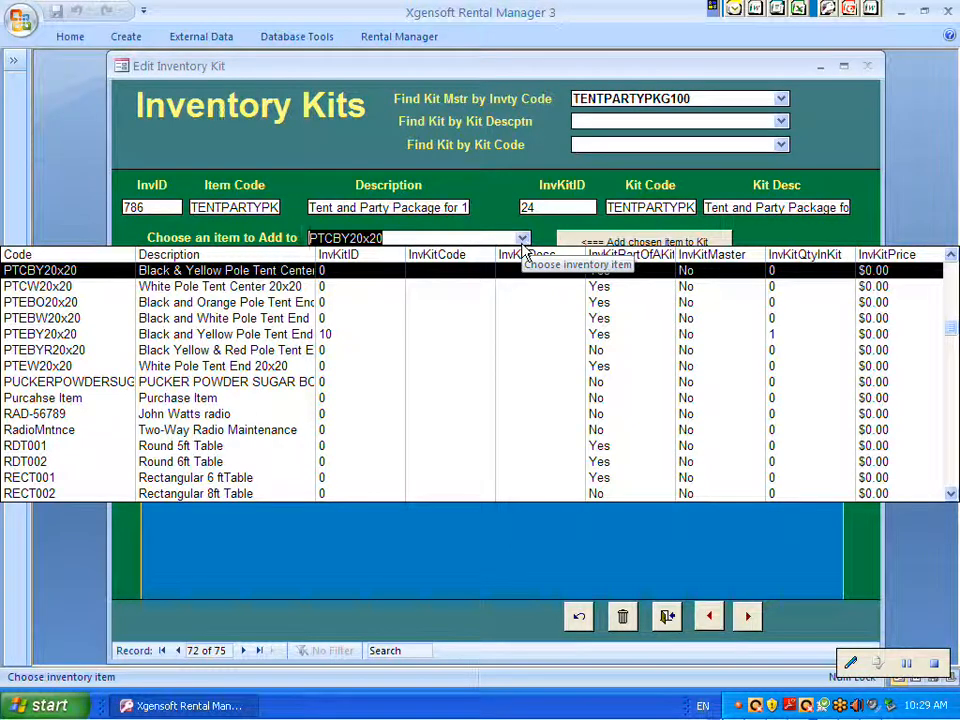
pyautogui.write('TBLCRDWH72')
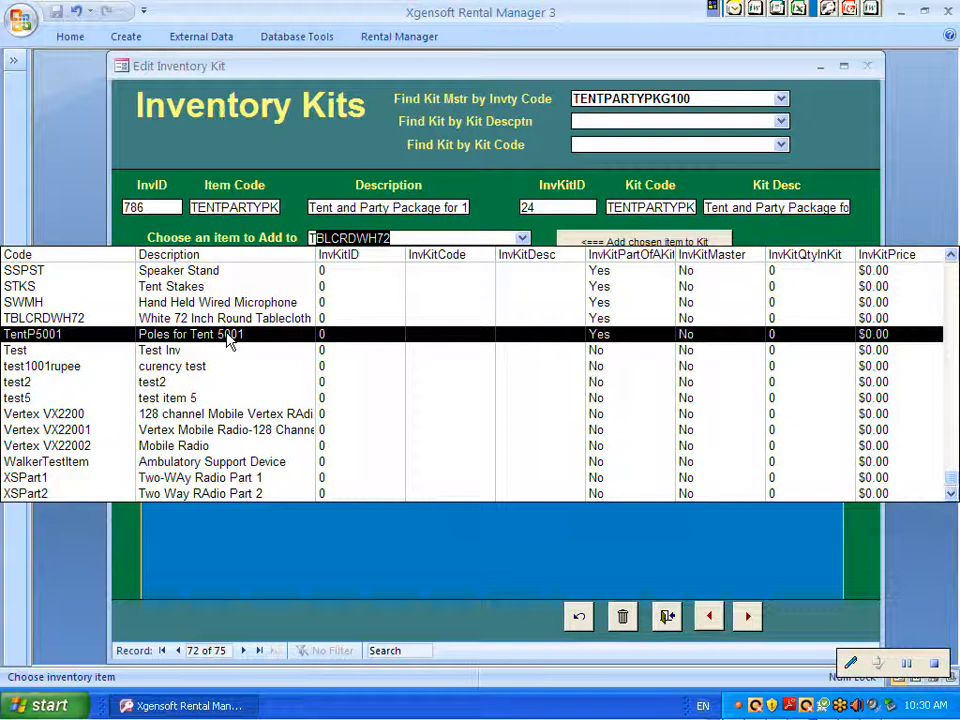
pyautogui.click(228, 341)
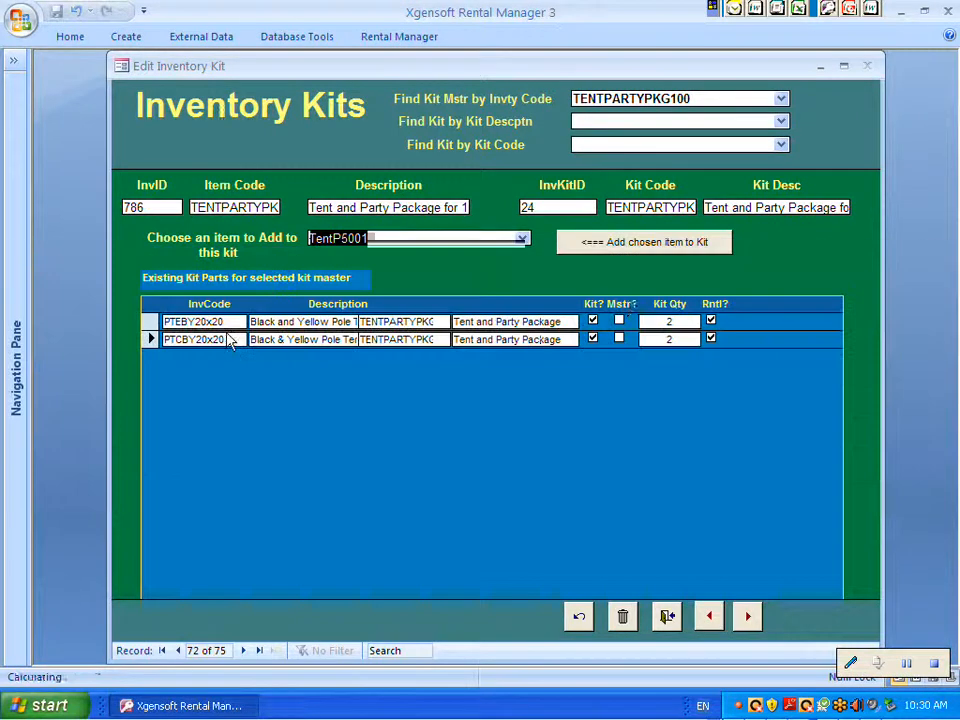
pyautogui.click(646, 245)
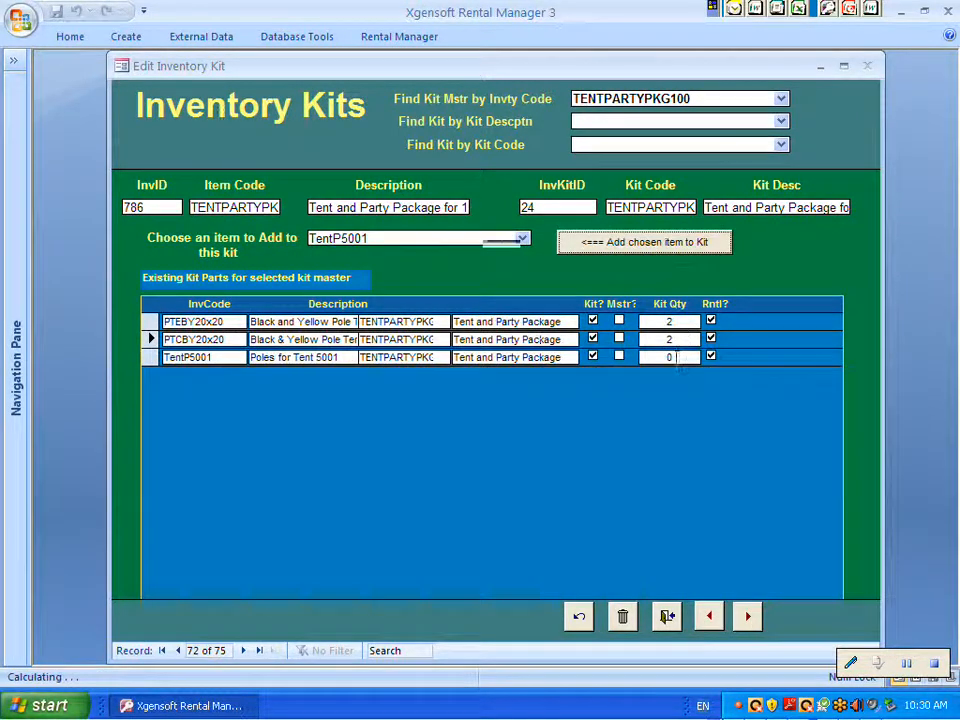
pyautogui.doubleClick(670, 358)
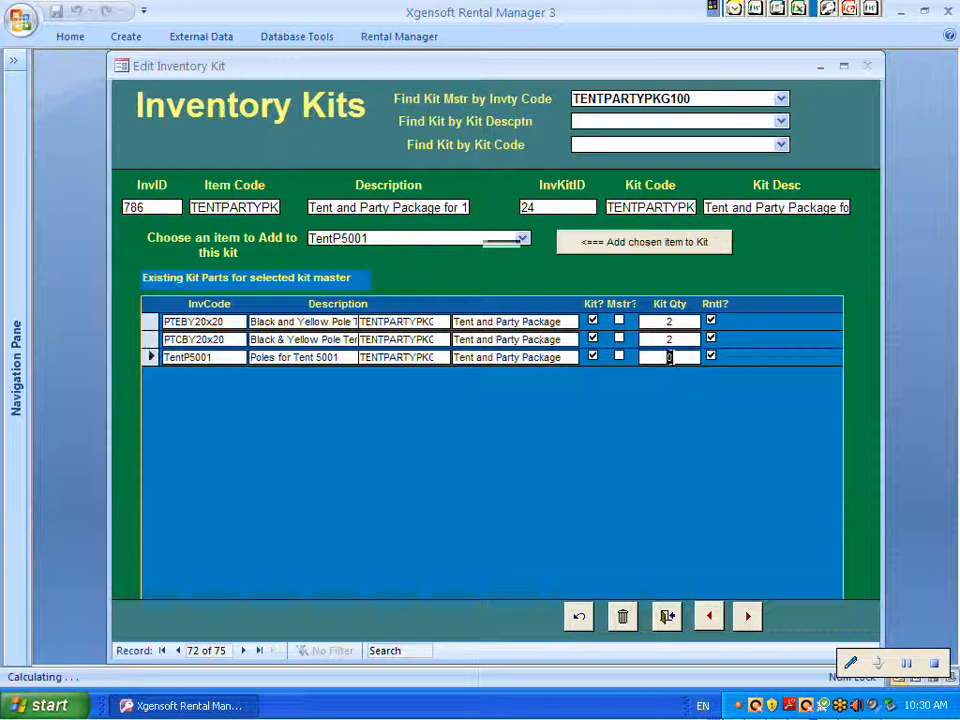
pyautogui.write('1')
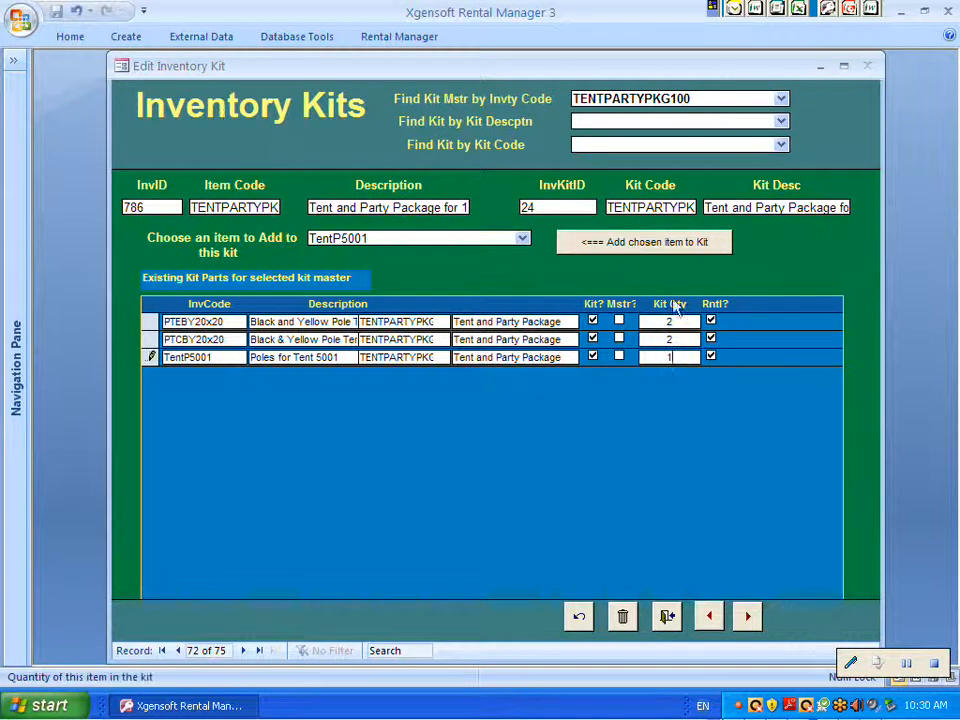
# - Add the tent stakes item STKS to the kit with a kit quantity of 16
pyautogui.click(522, 239)
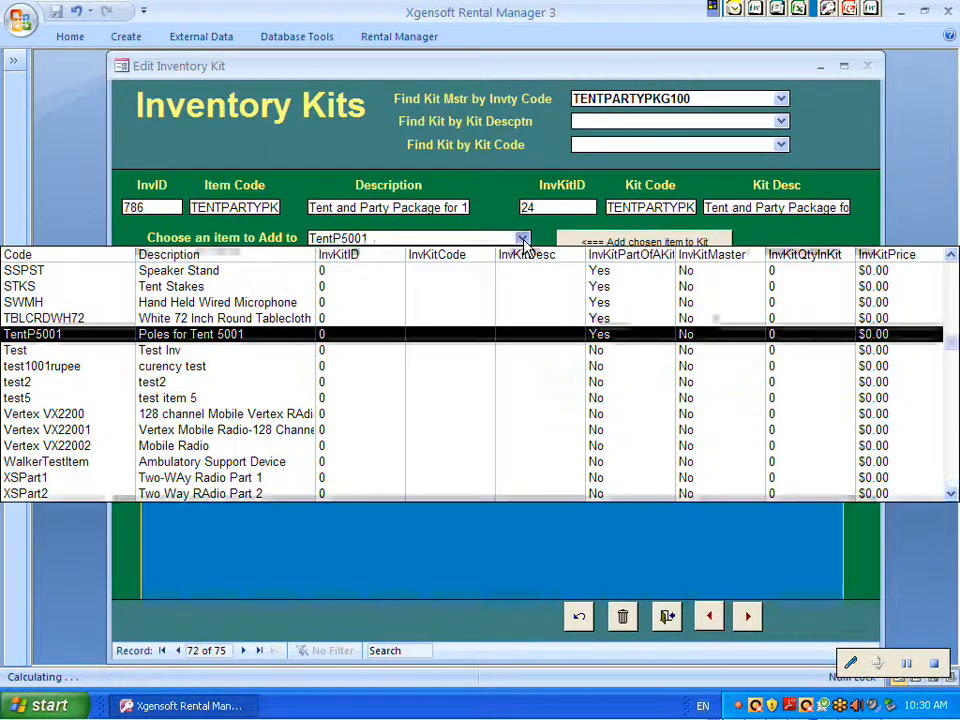
pyautogui.click(185, 287)
pyautogui.click(634, 243)
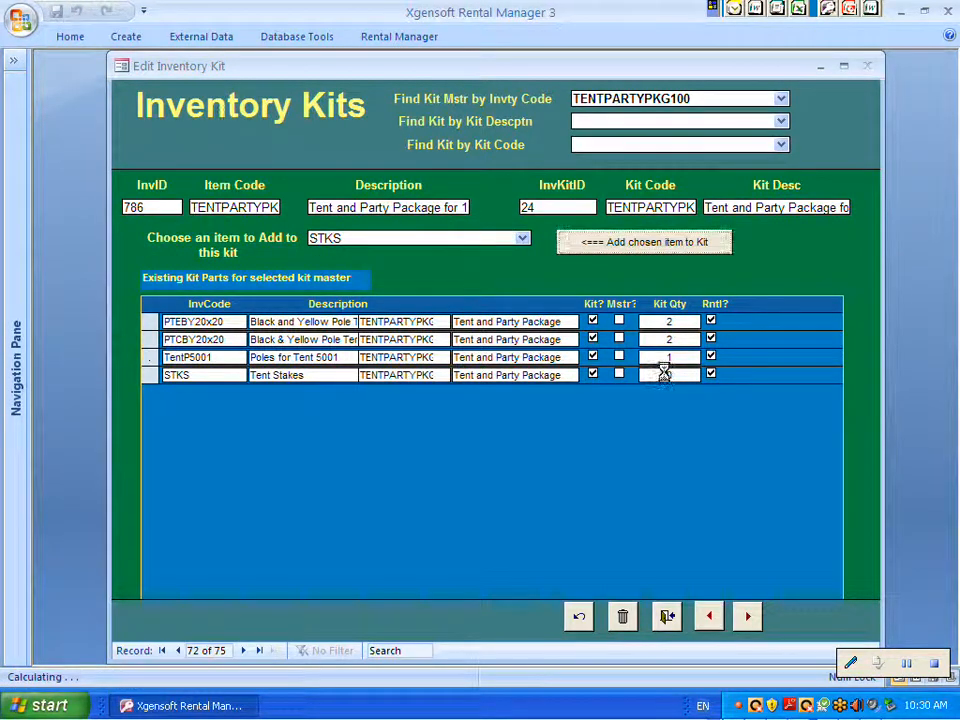
pyautogui.click(674, 373)
pyautogui.write('16')
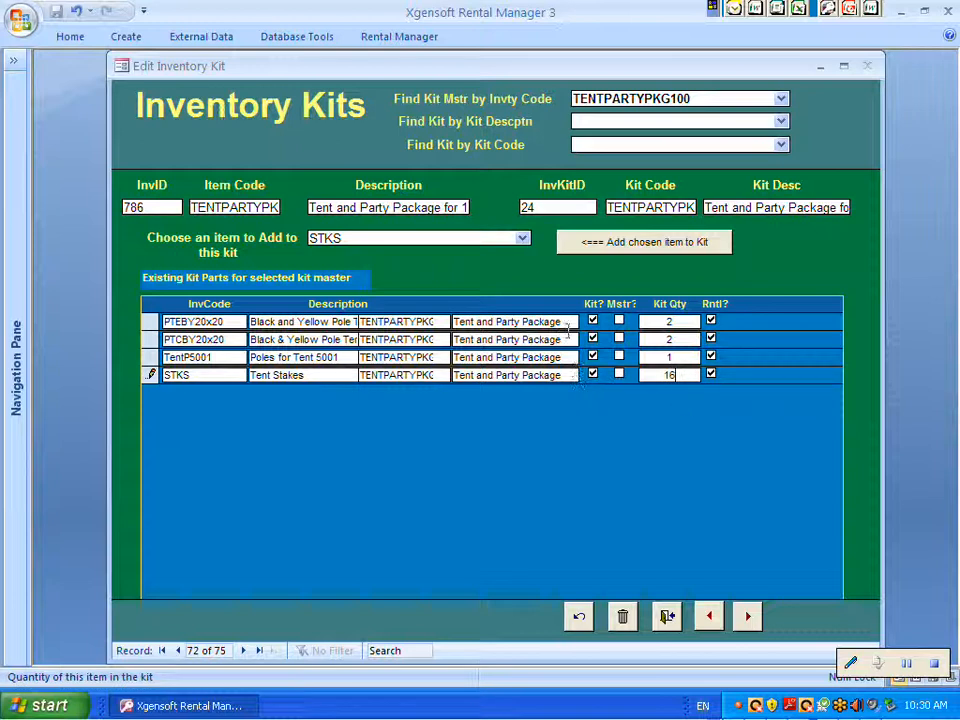
pyautogui.click(523, 242)
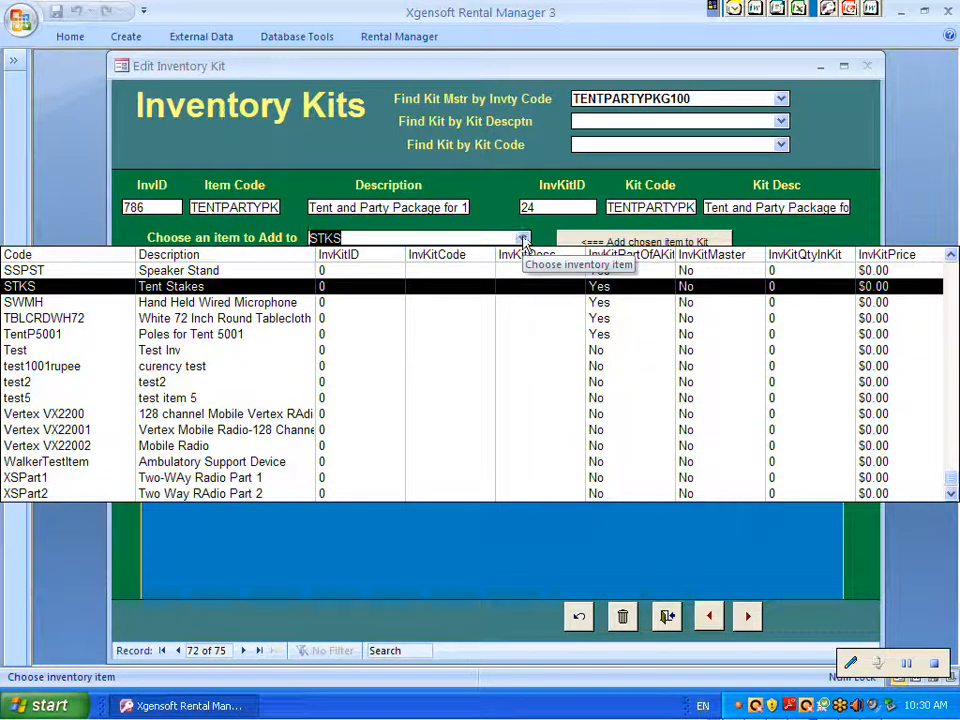
pyautogui.click(311, 238)
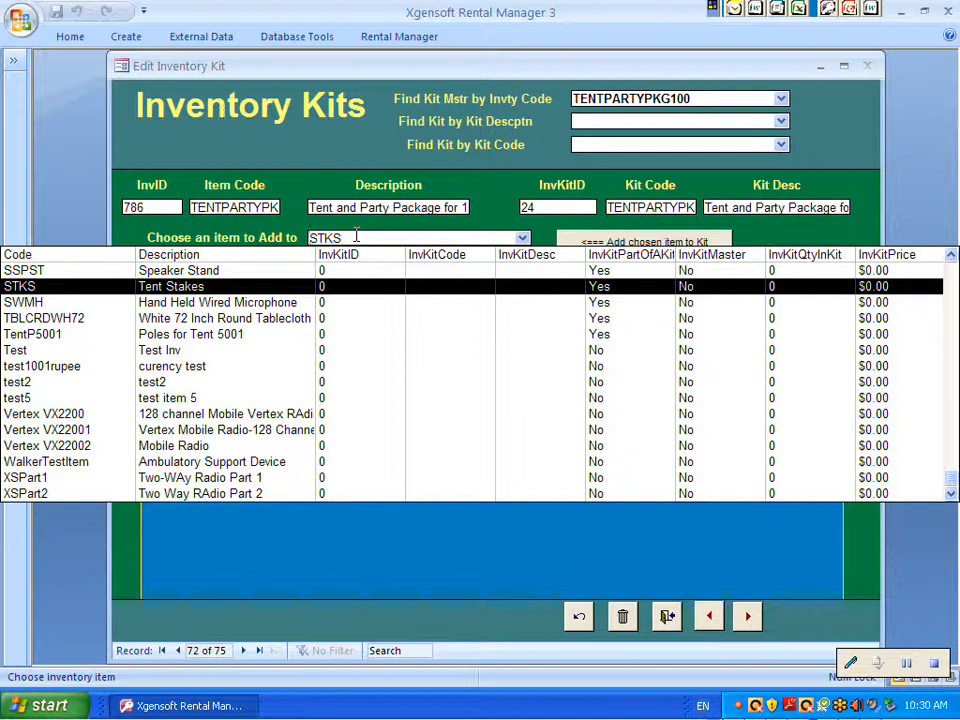
pyautogui.write('Ro')
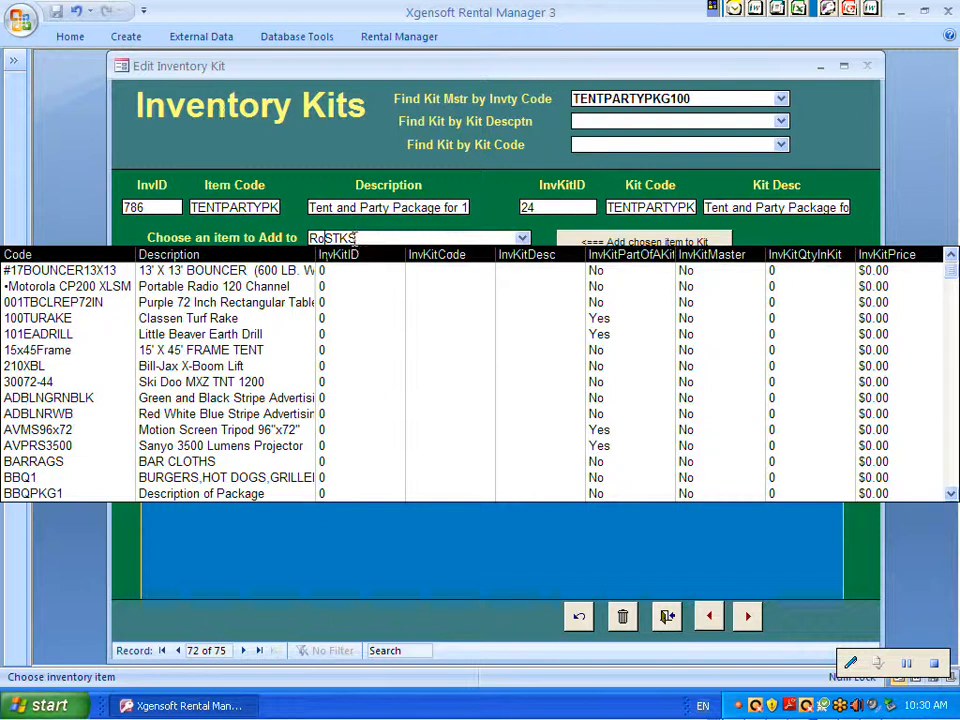
pyautogui.press('BackSpace')
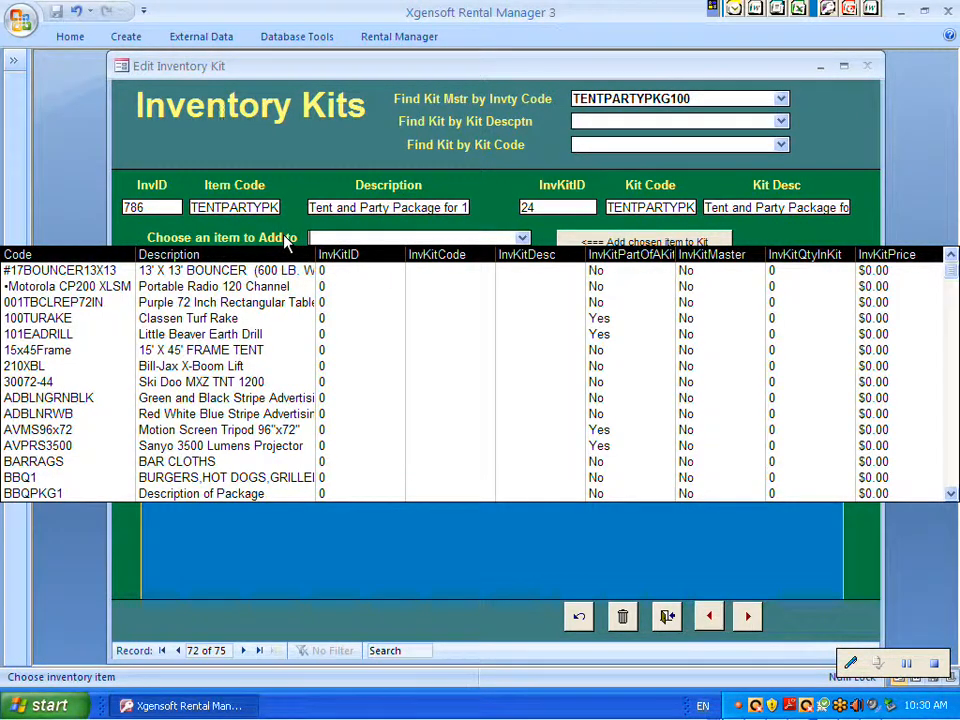
pyautogui.write('T')
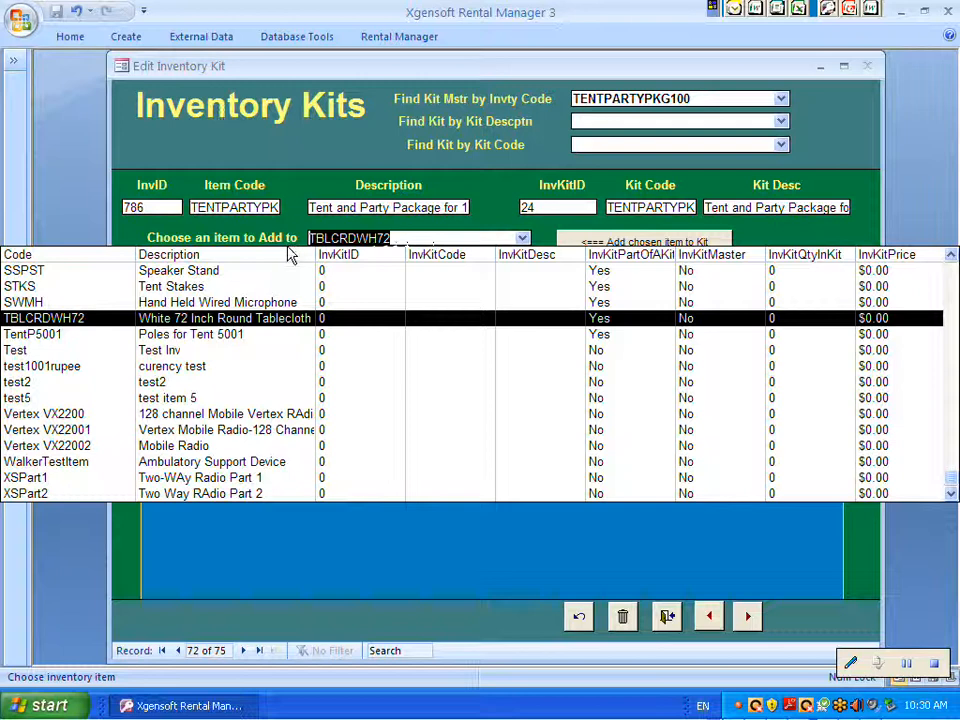
pyautogui.write('R')
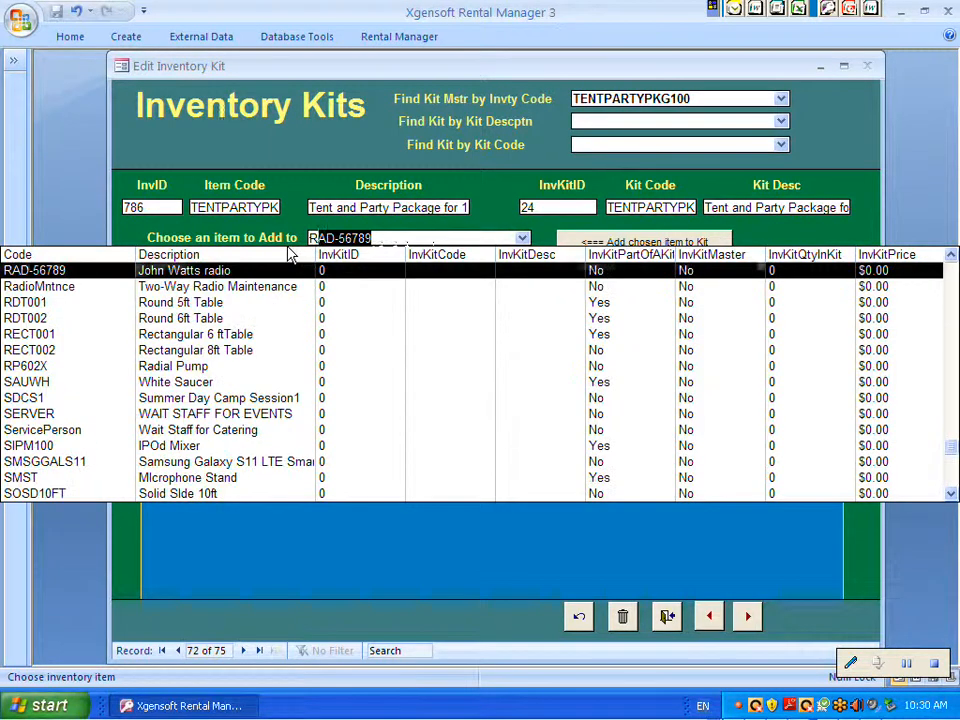
pyautogui.write('o')
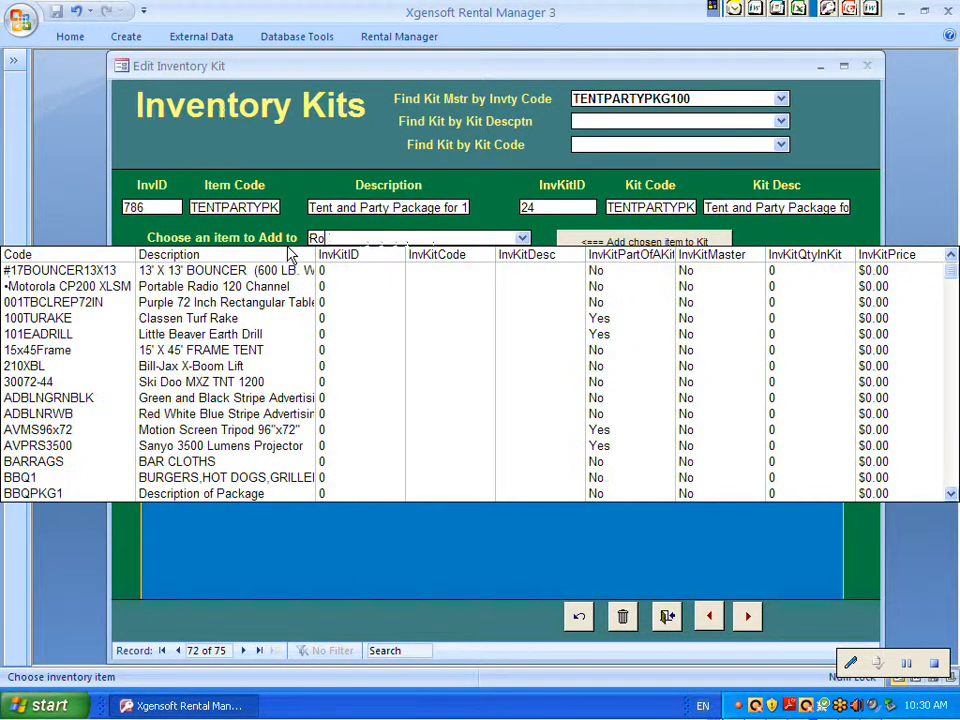
pyautogui.write('un')
pyautogui.press('BackSpace')
pyautogui.press('BackSpace')
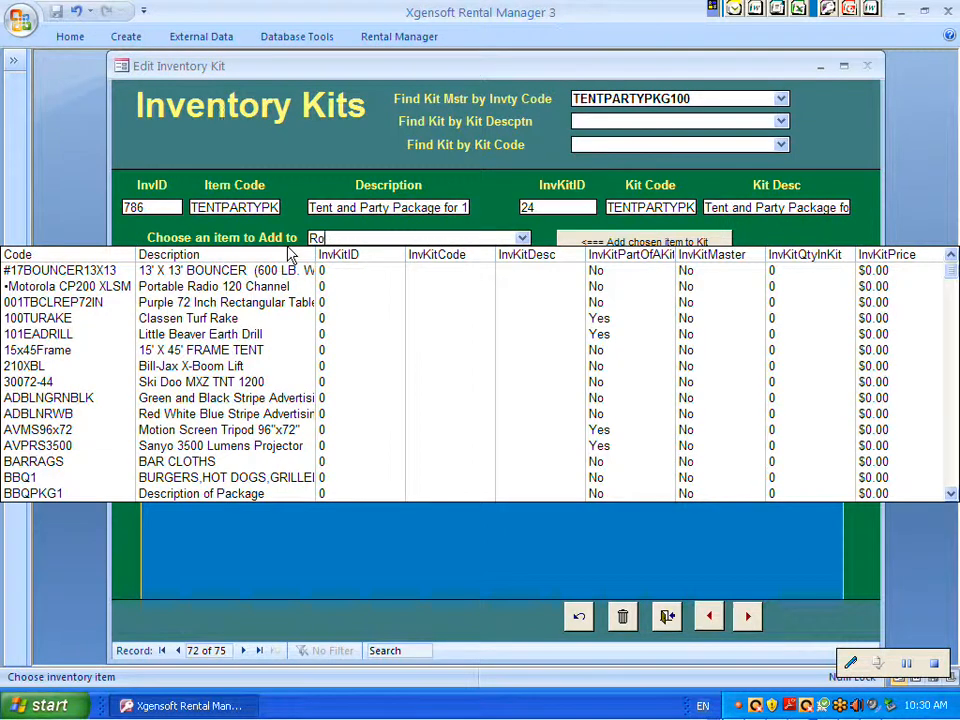
pyautogui.press('BackSpace')
pyautogui.press('BackSpace')
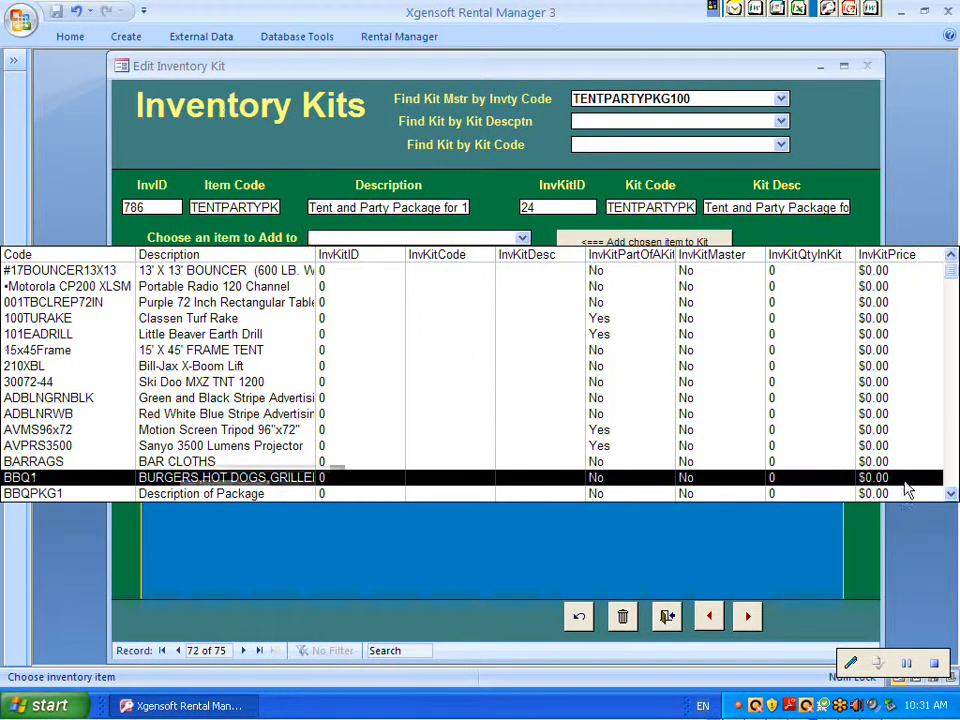
# - Add the round 5ft table RDT001 to the kit with a kit quantity of 12
pyautogui.click(950, 494)
pyautogui.moveTo(950, 494); pyautogui.dragTo(950, 494)
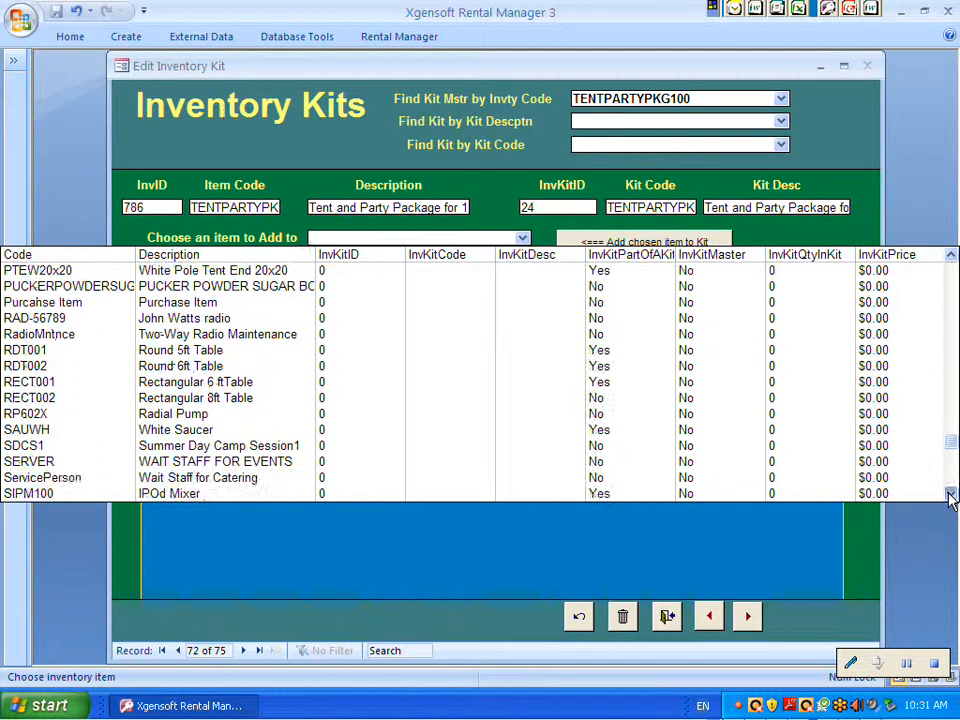
pyautogui.click(159, 355)
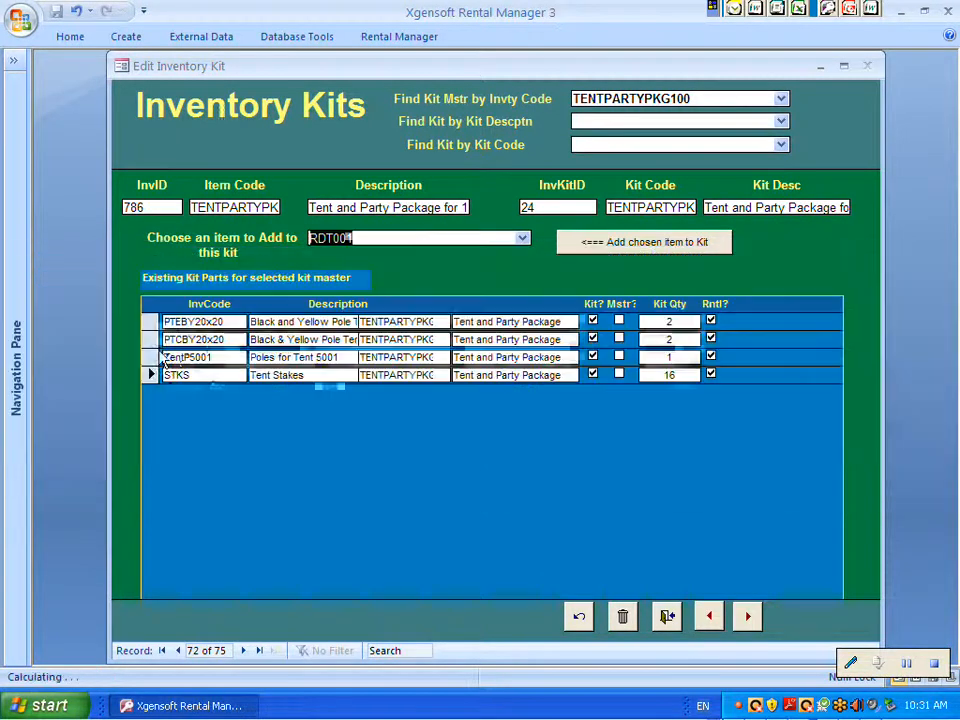
pyautogui.click(615, 245)
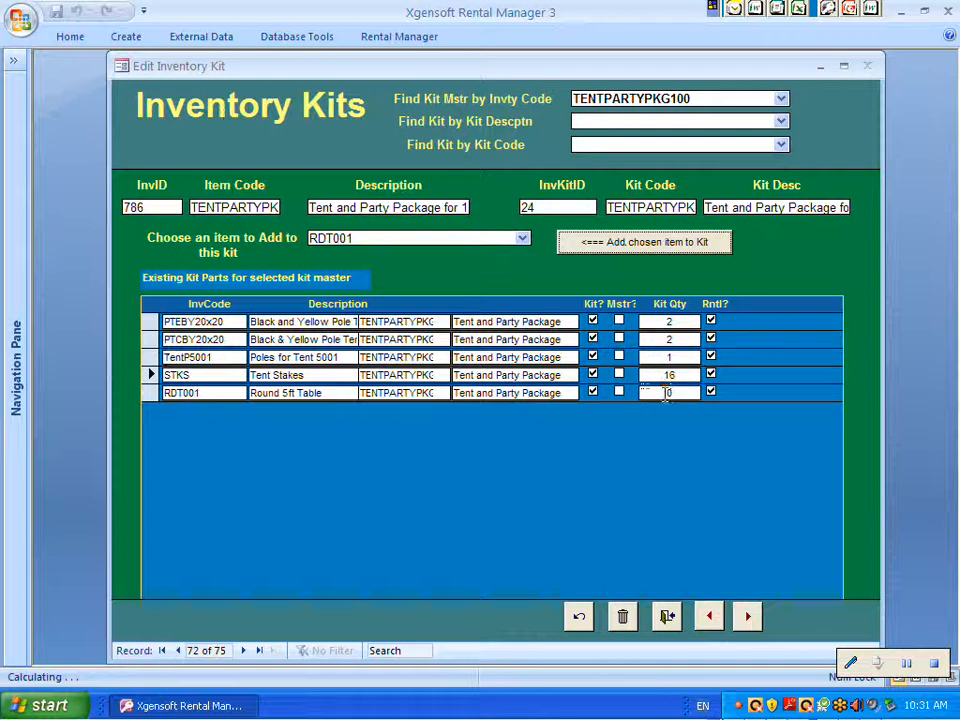
pyautogui.click(669, 393)
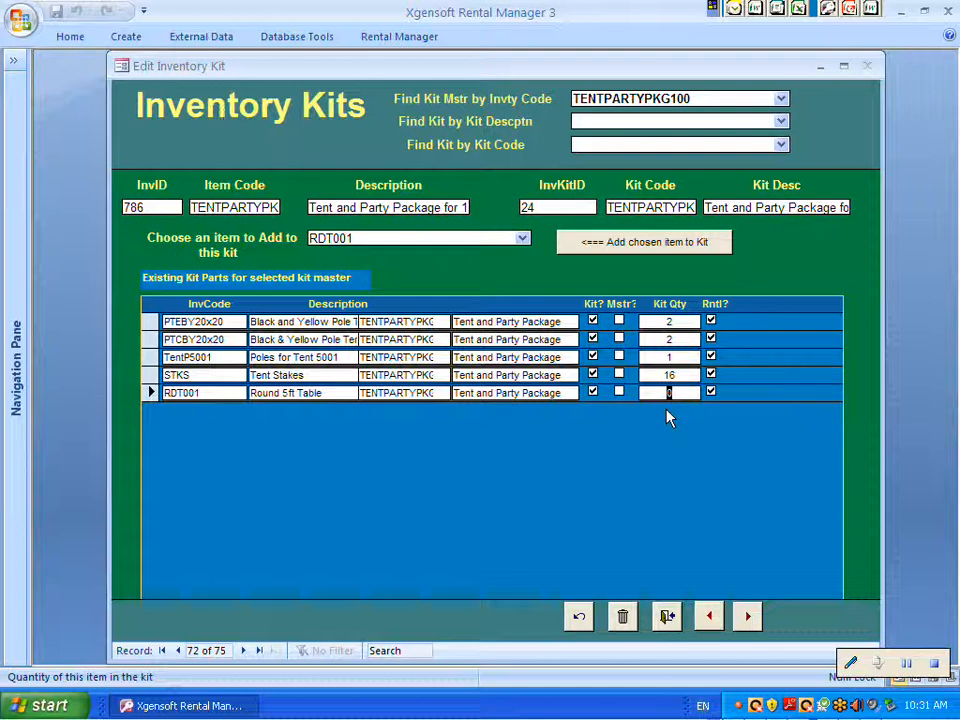
pyautogui.write('12')
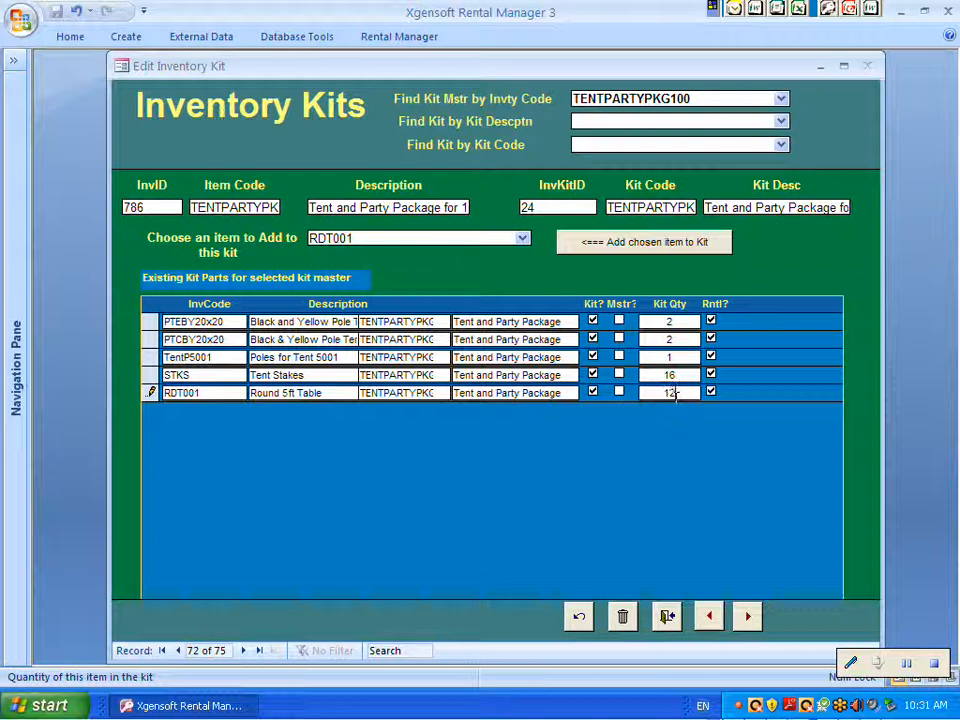
# - Add the white stacking chair CH2001 to the kit with a kit quantity of 100
pyautogui.click(522, 240)
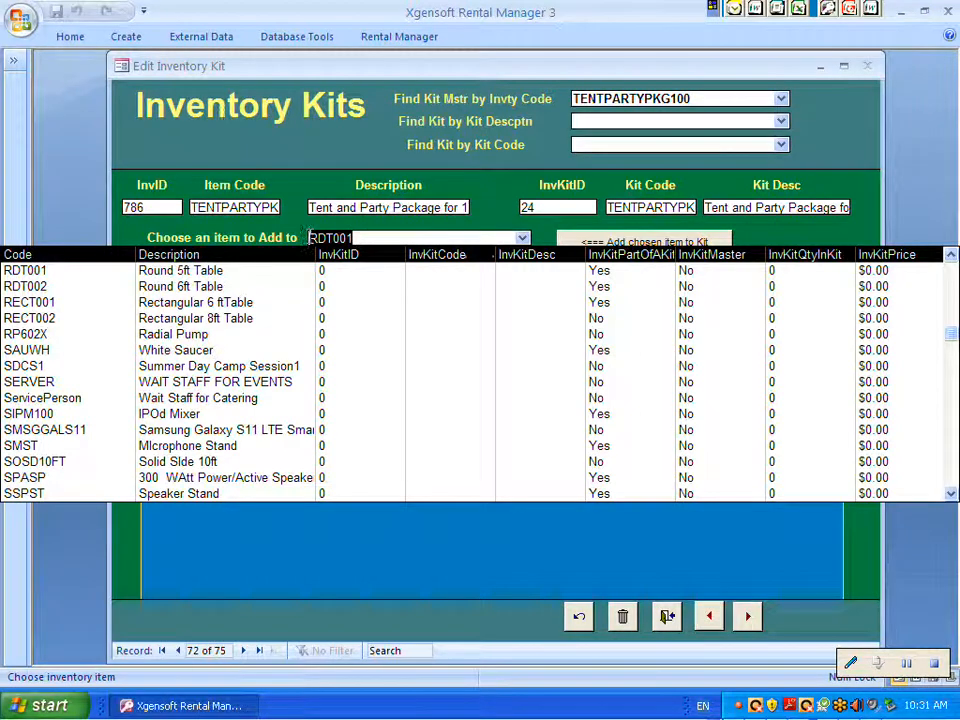
pyautogui.write('ch')
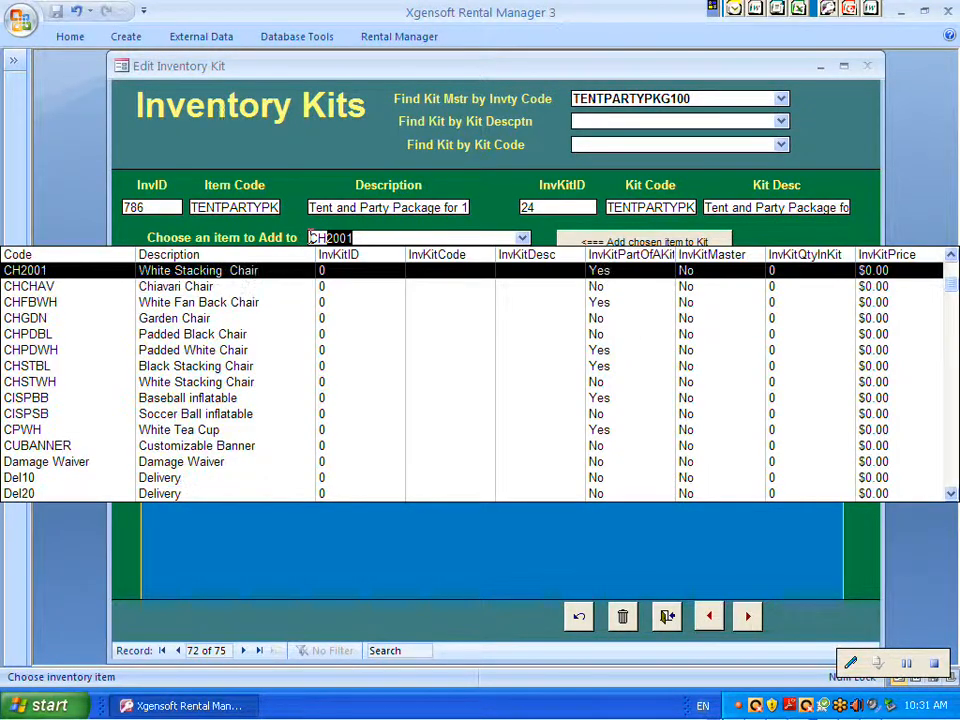
pyautogui.click(278, 278)
pyautogui.click(626, 245)
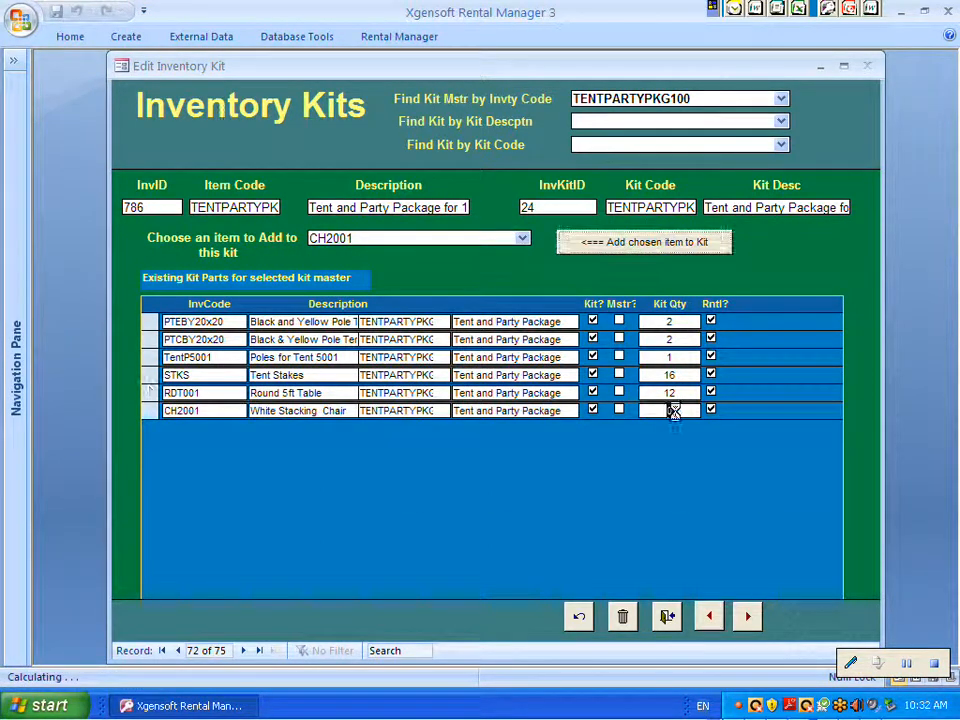
pyautogui.doubleClick(671, 410)
pyautogui.write('100')
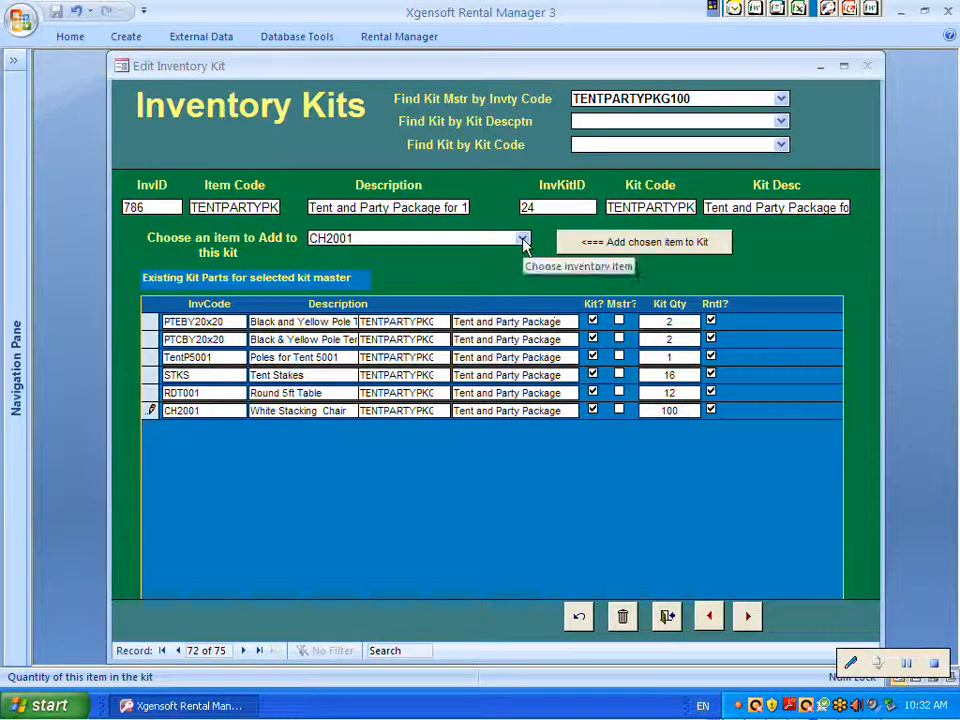
# - Add the white 72 inch round tablecloth TBLCRDWH72 to the kit with a kit quantity of 12
pyautogui.click(522, 242)
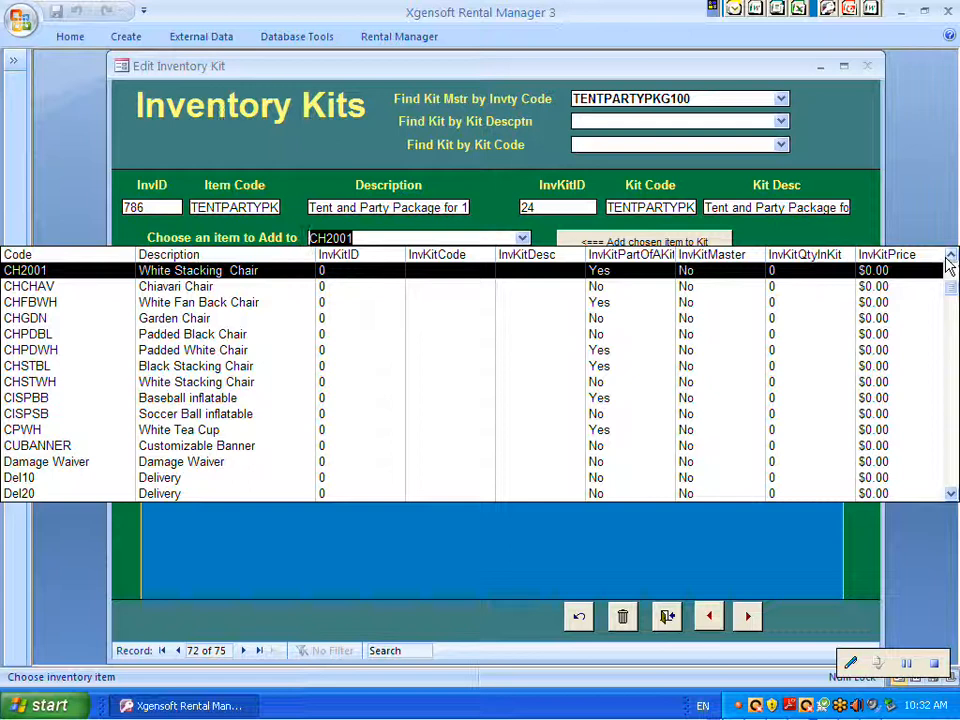
pyautogui.write('TBLCRDWH7')
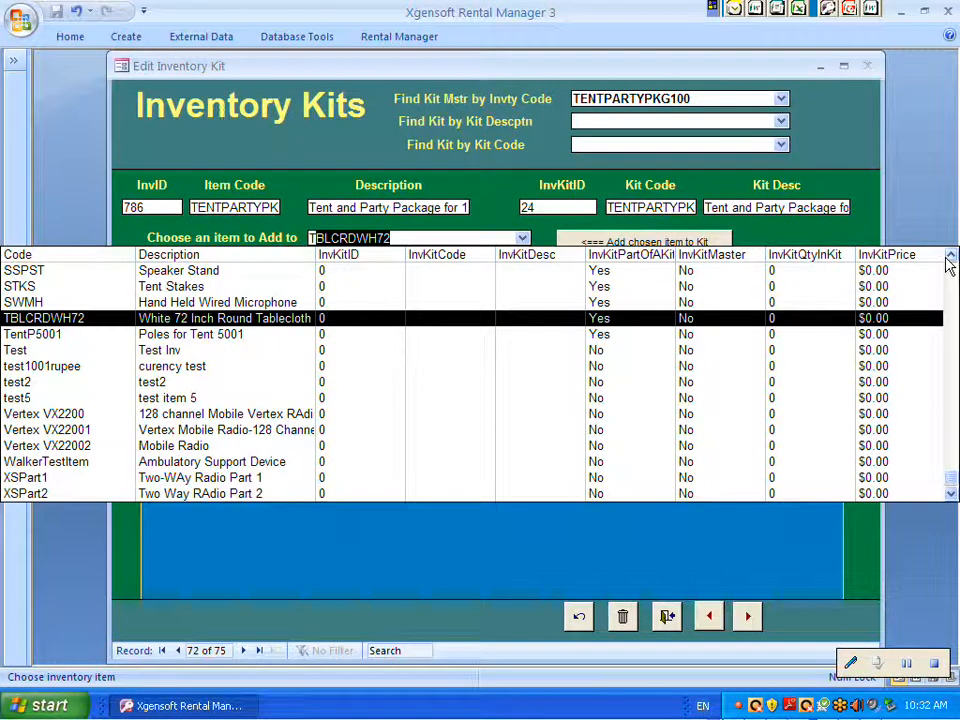
pyautogui.click(207, 320)
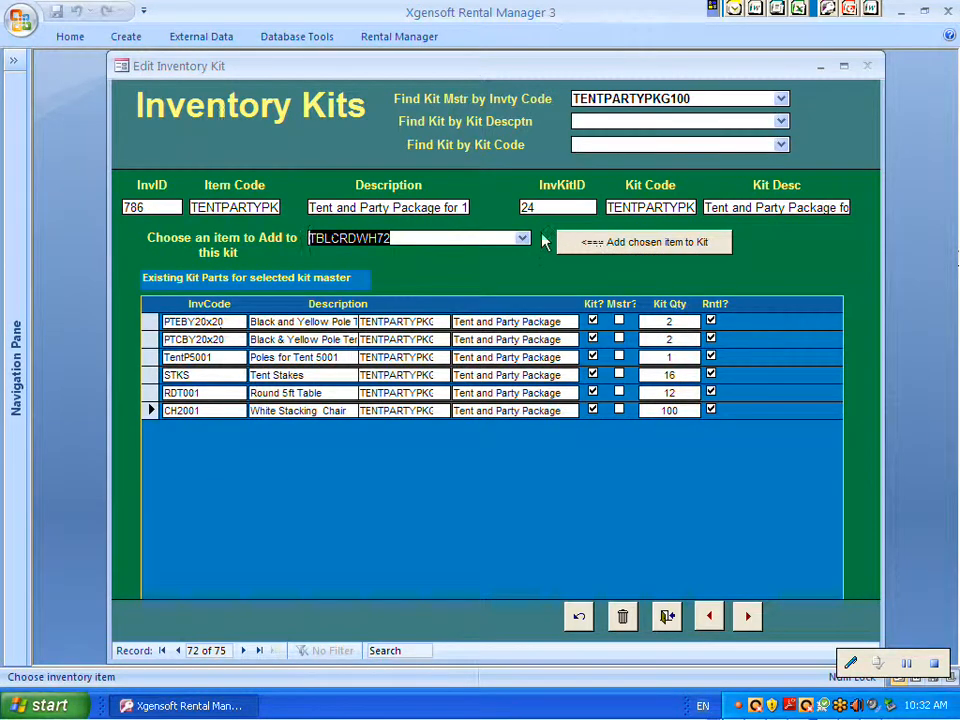
pyautogui.click(591, 243)
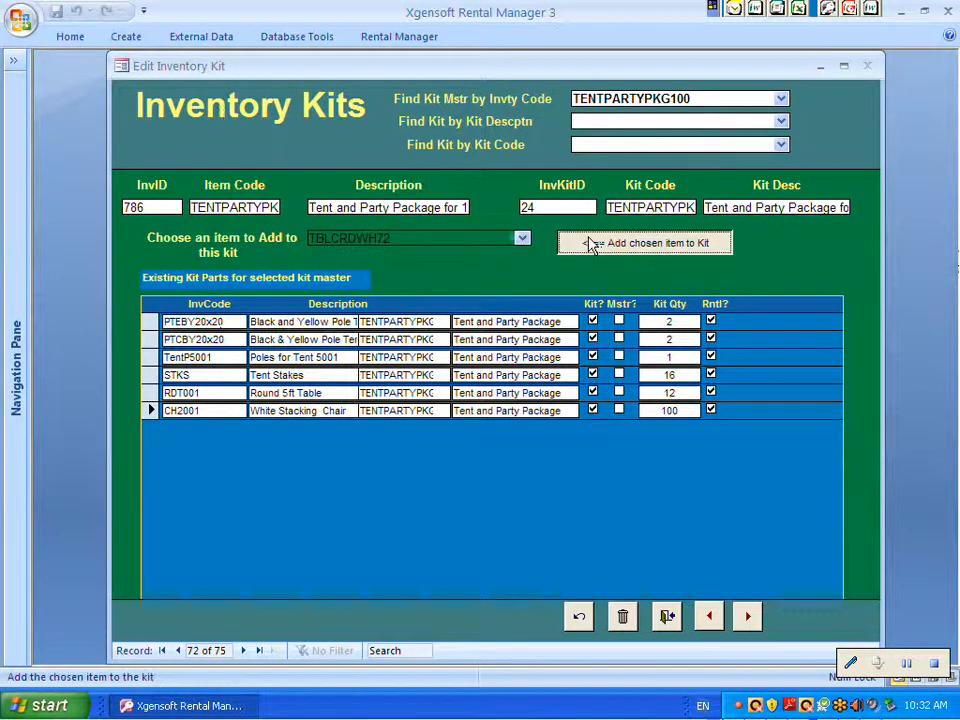
pyautogui.click(670, 428)
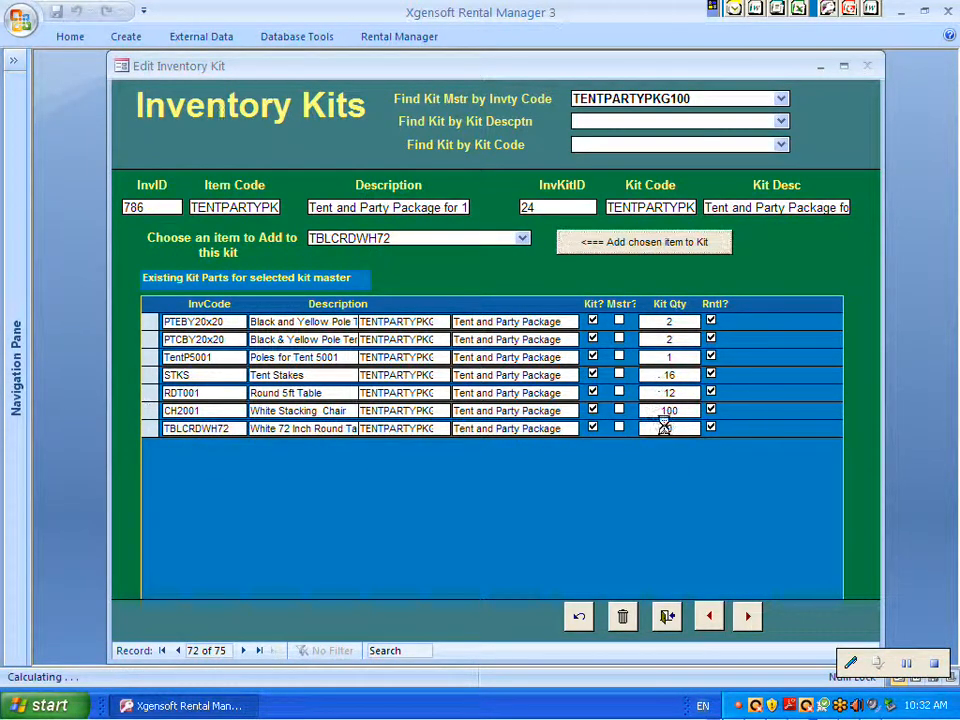
pyautogui.write('12')
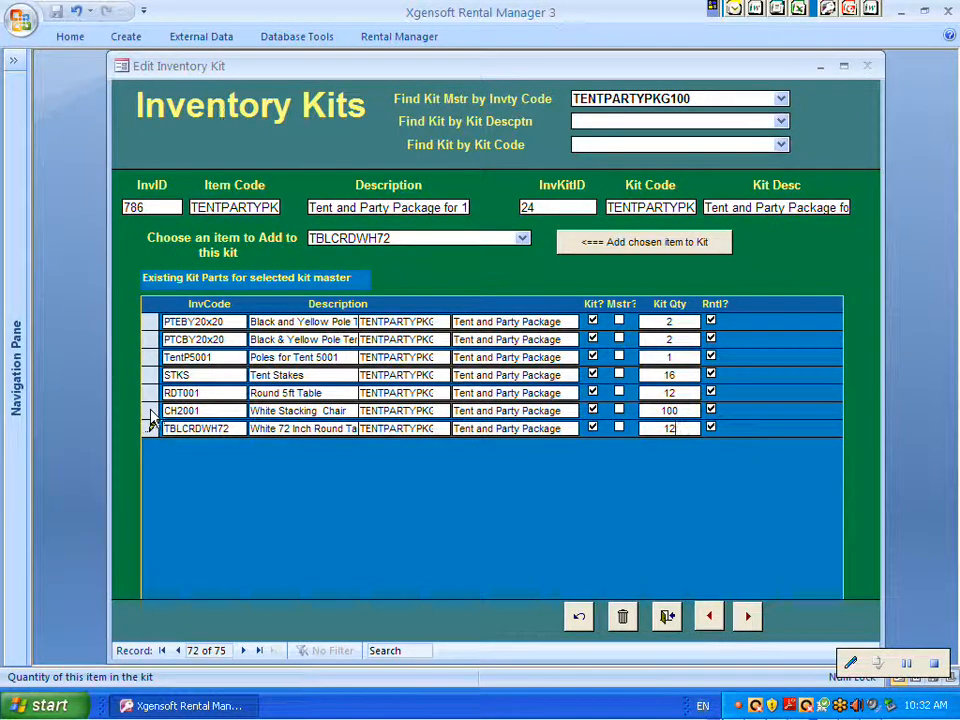
pyautogui.click(150, 412)
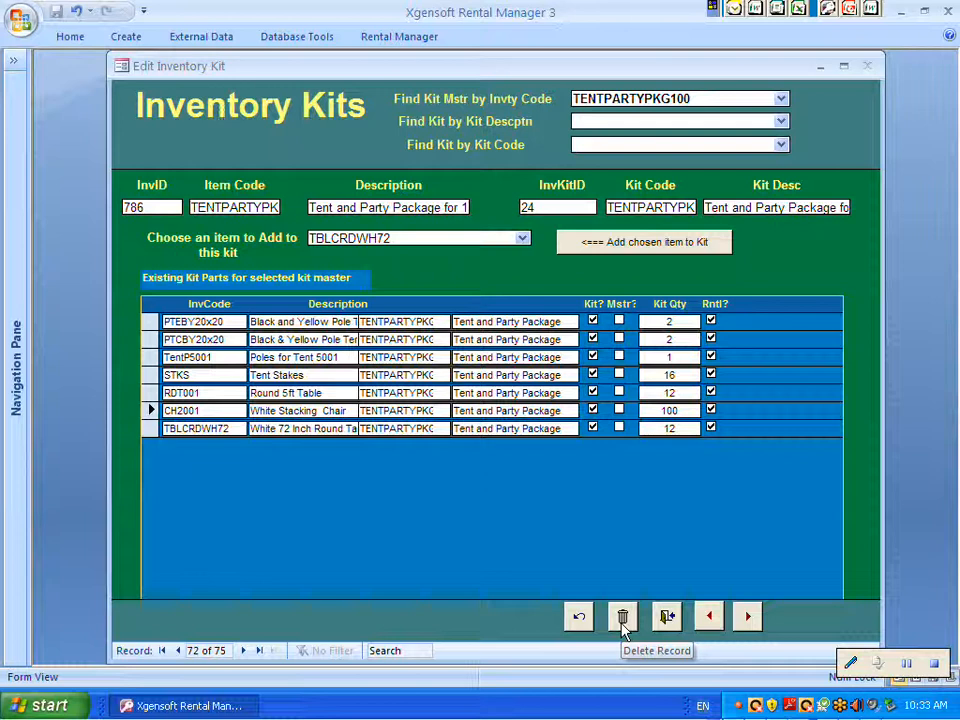
# - Add the round white bone china dinner plate PL6001 to the kit with a kit quantity of 100
pyautogui.click(520, 240)
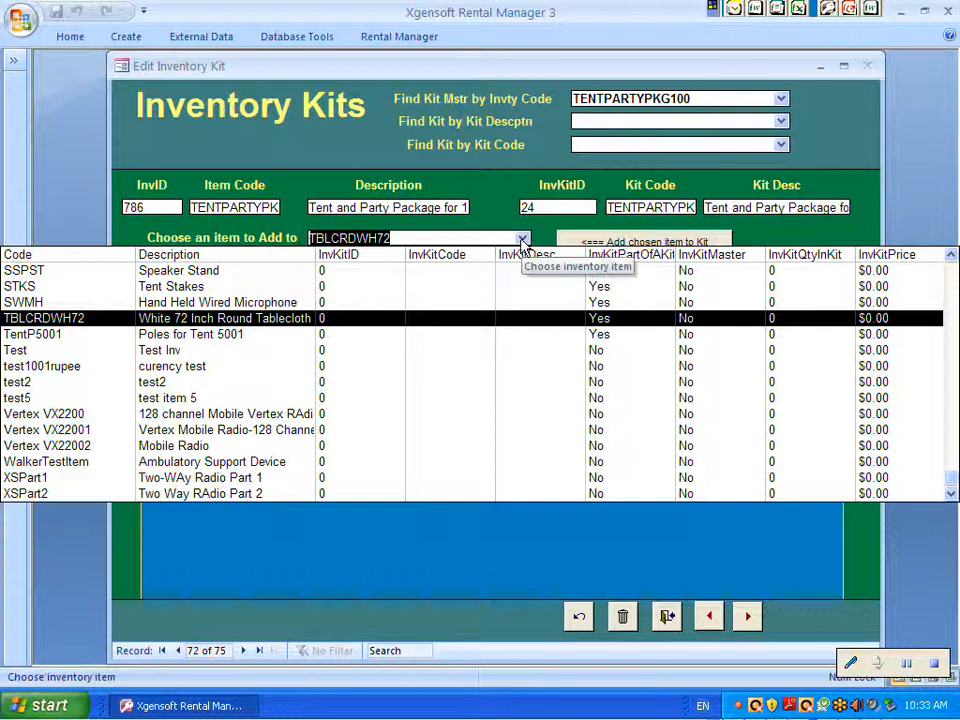
pyautogui.click(951, 258)
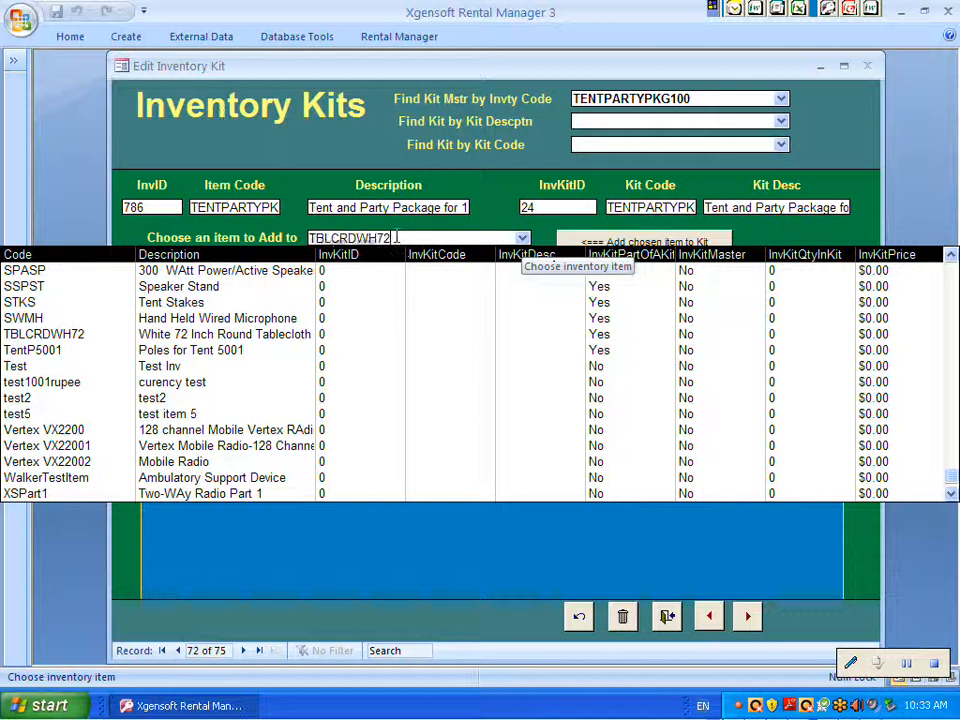
pyautogui.moveTo(397, 237); pyautogui.dragTo(291, 245)
pyautogui.write('P')
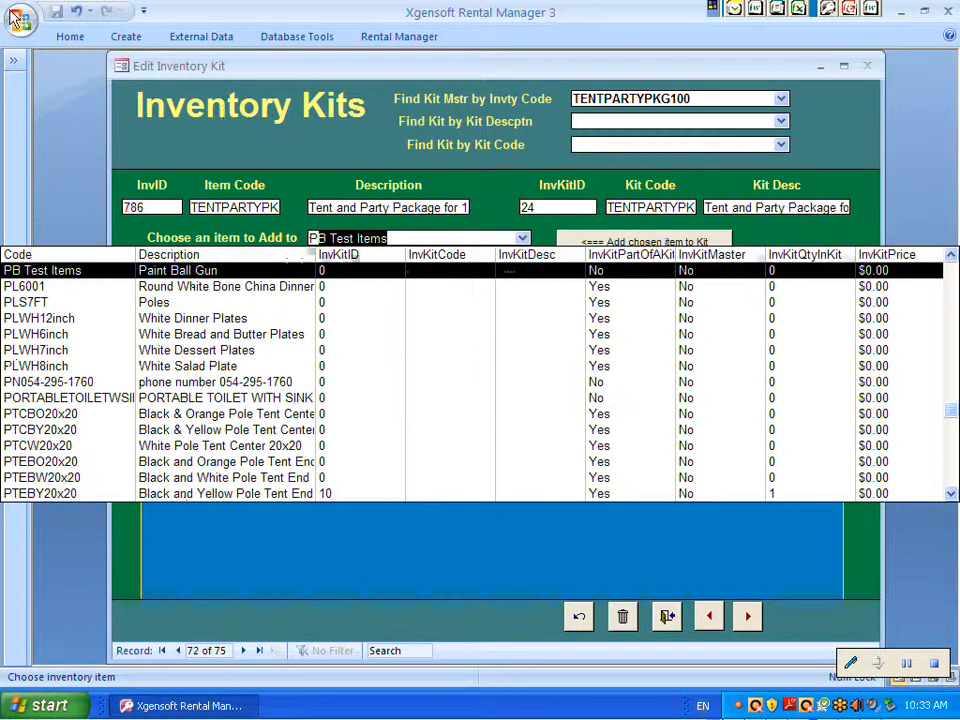
pyautogui.write('L6001')
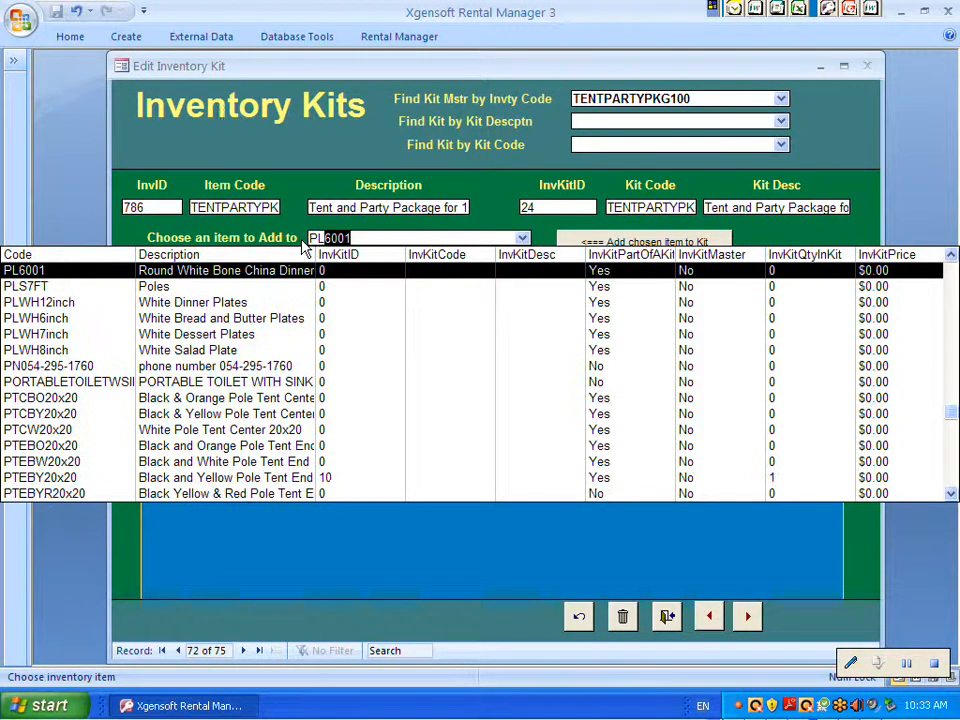
pyautogui.click(150, 272)
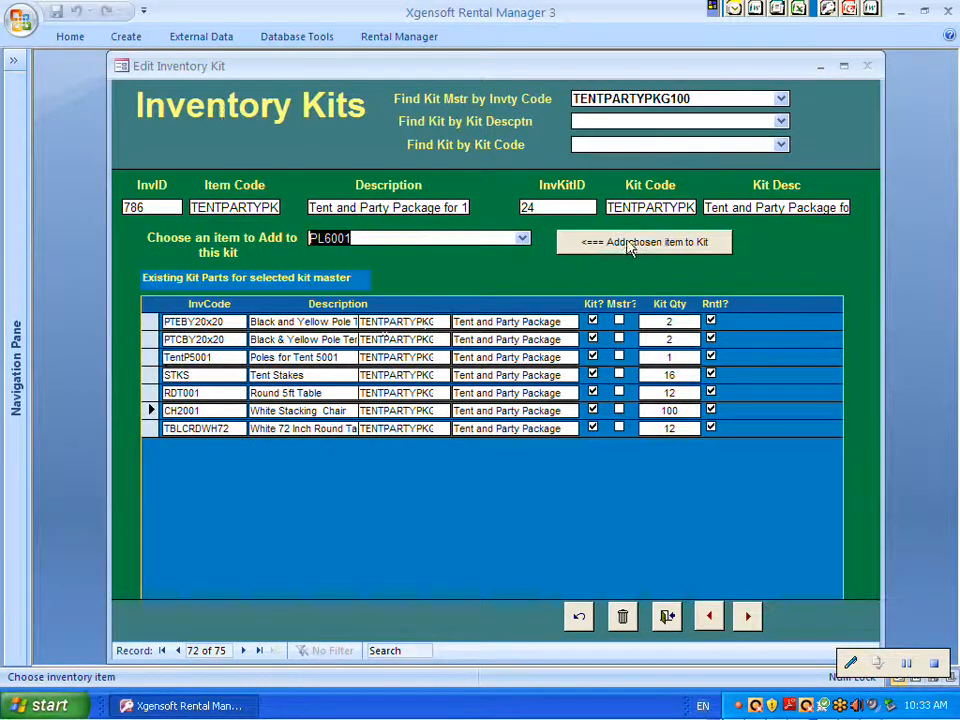
pyautogui.click(630, 242)
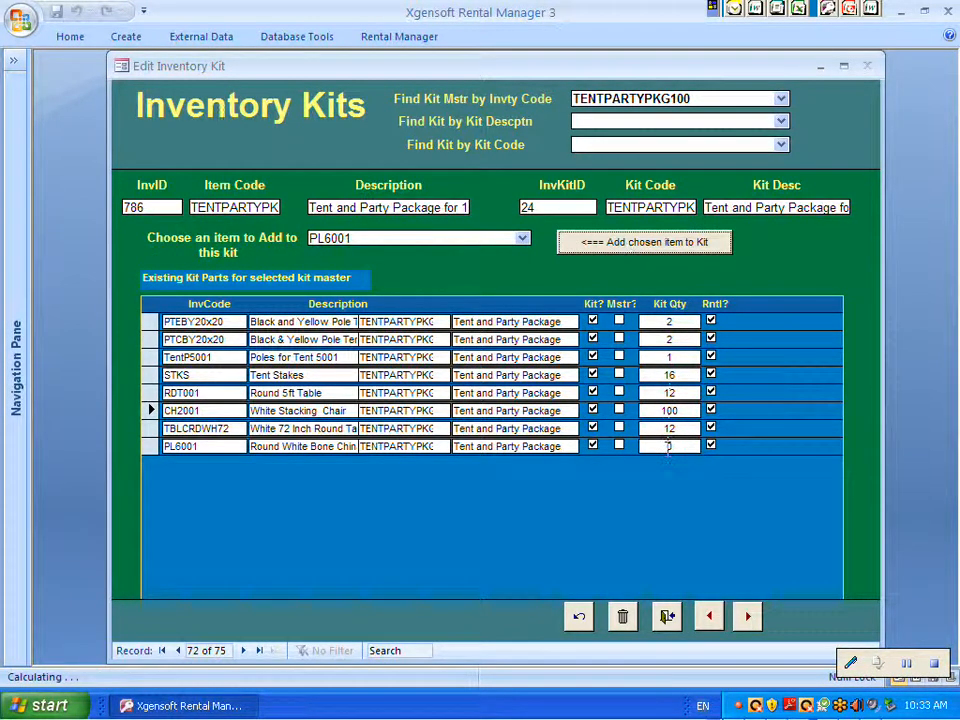
pyautogui.click(671, 446)
pyautogui.write('100')
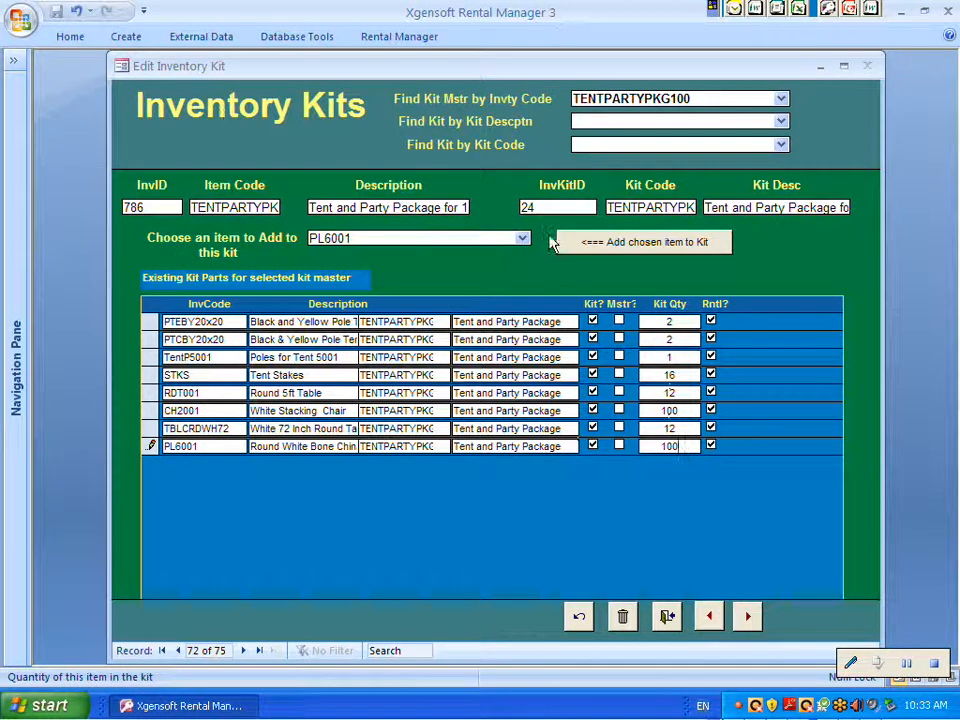
# - Add the white bread and butter plates PLWH6inch with a kit quantity of 100, and save and exit the kit and its inventory record
pyautogui.moveTo(355, 238); pyautogui.dragTo(290, 229)
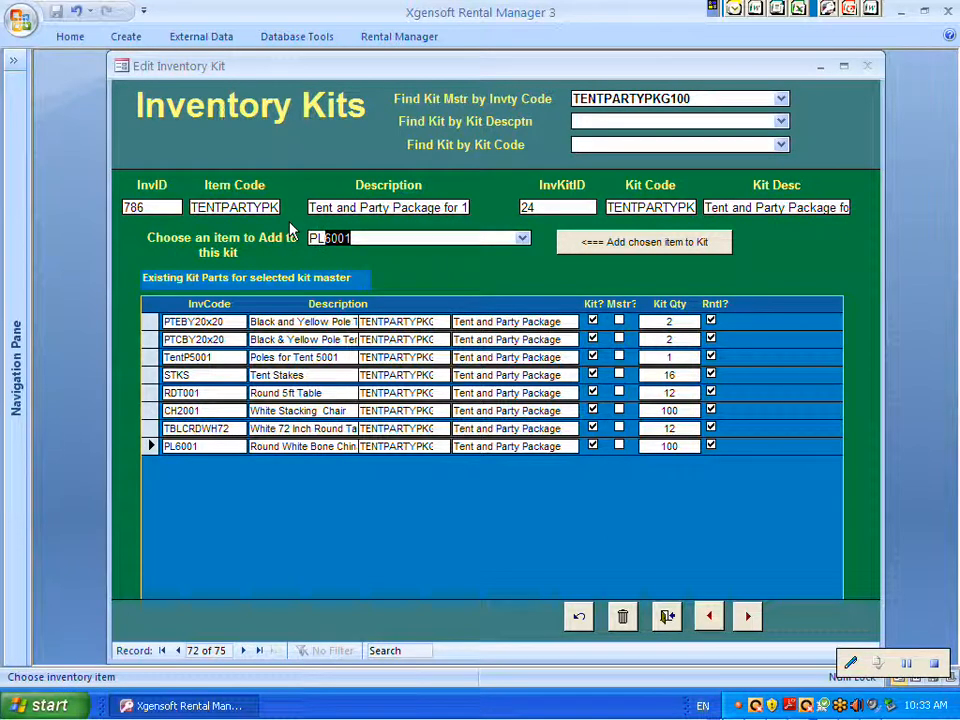
pyautogui.click(522, 240)
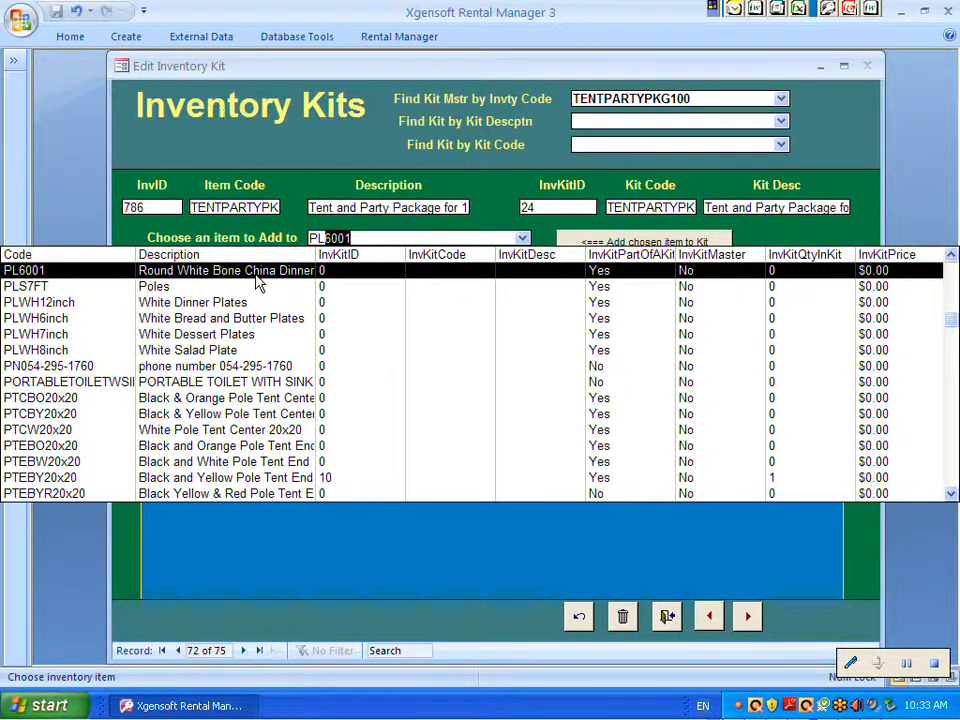
pyautogui.click(205, 320)
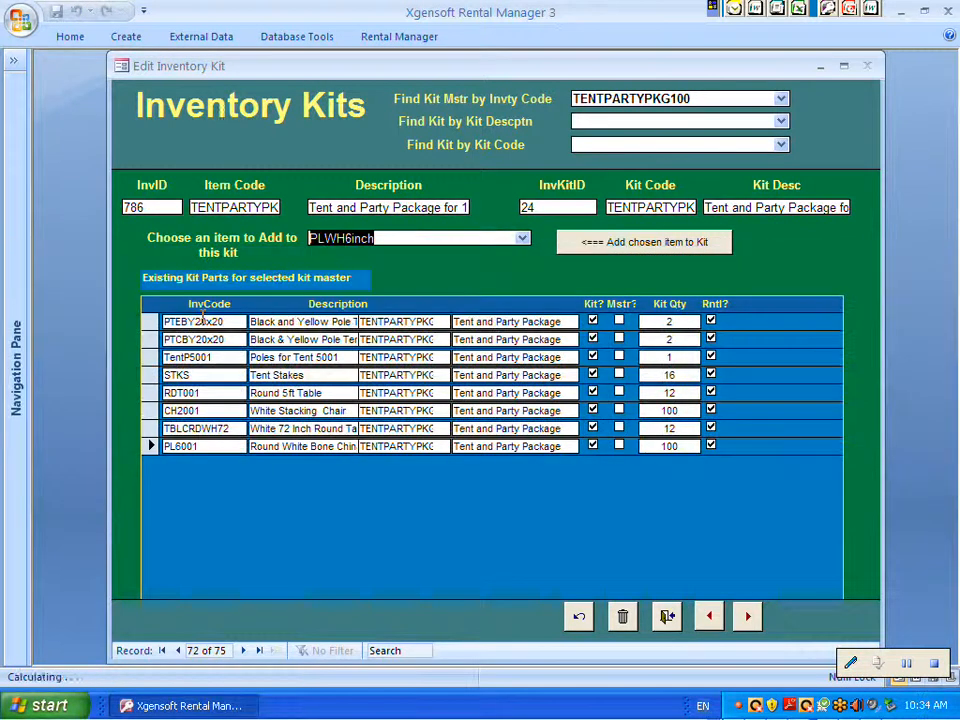
pyautogui.click(615, 242)
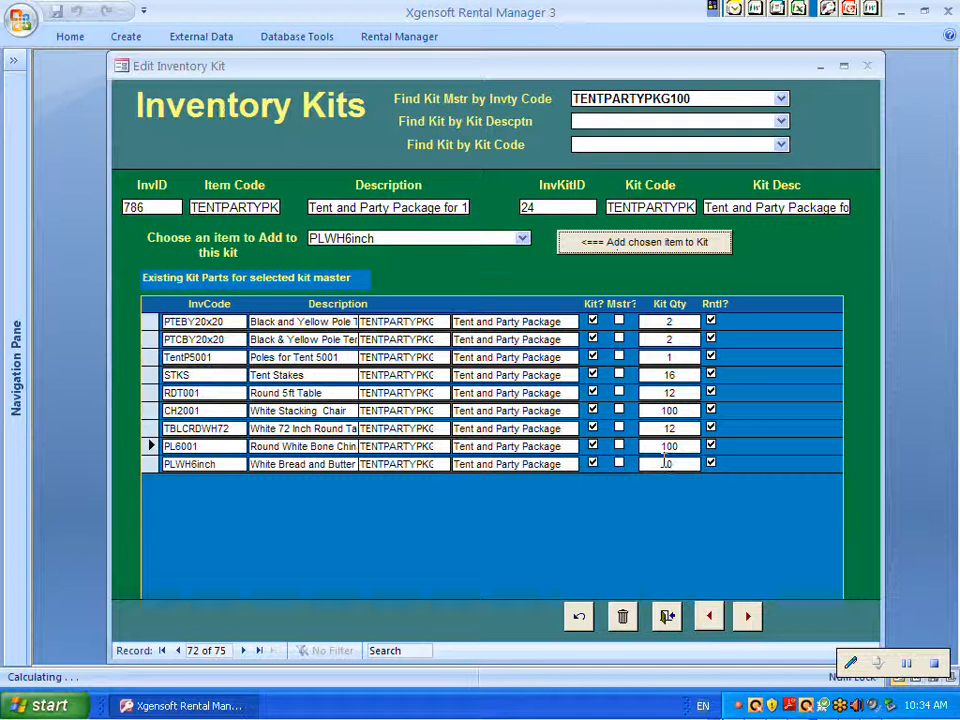
pyautogui.doubleClick(671, 463)
pyautogui.write('100')
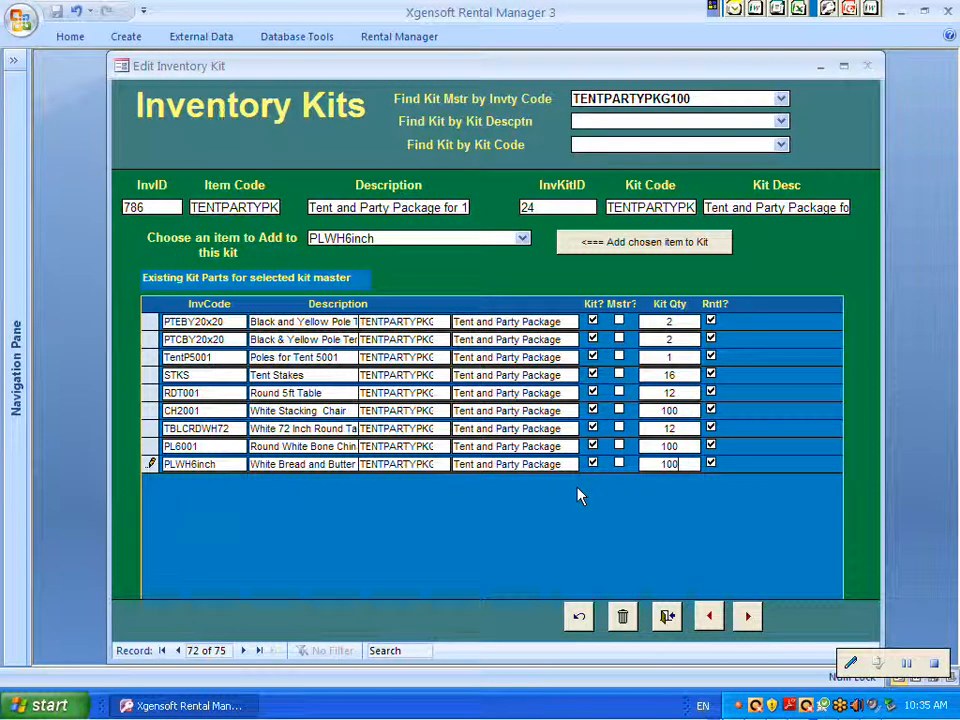
pyautogui.click(668, 617)
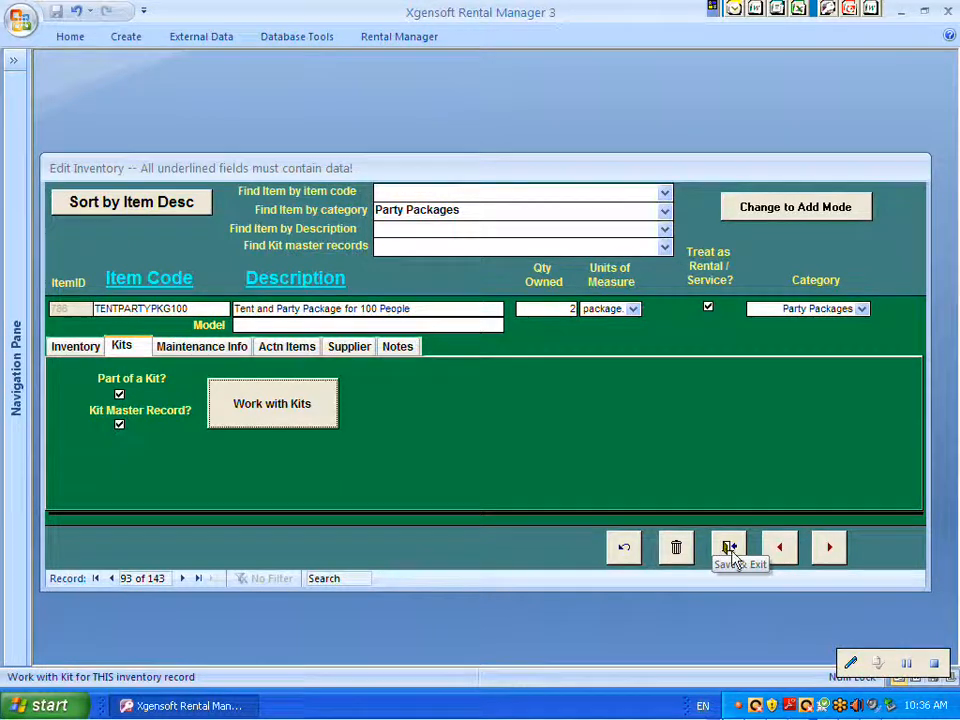
pyautogui.click(733, 556)
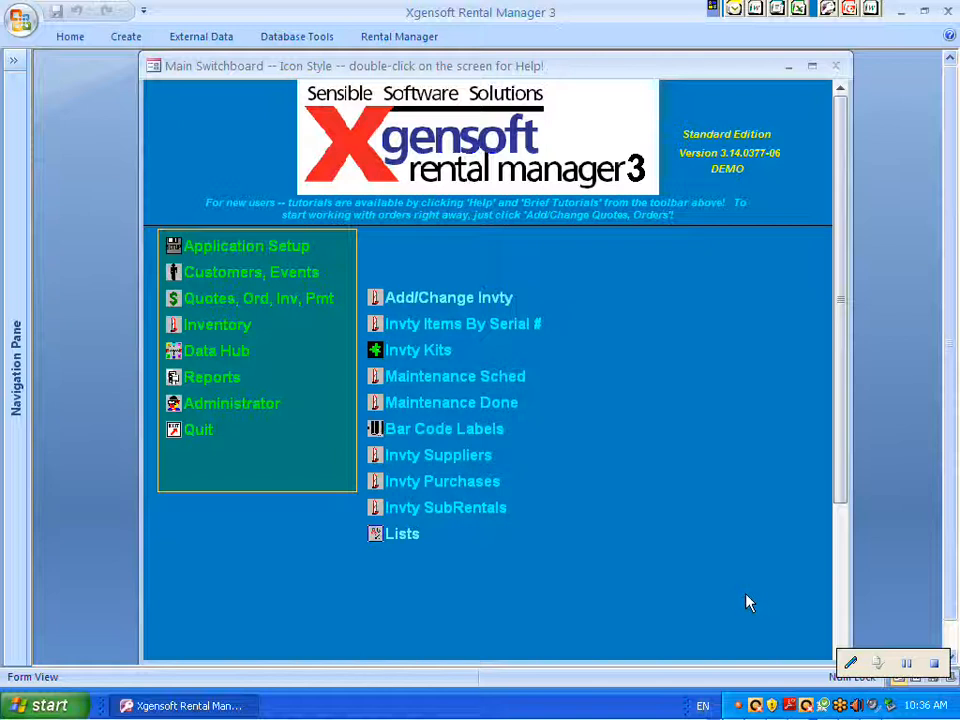
# - Look up the TENTPARTYPKG100 kit master in the inventory kits to check its parts and quantities, and exit the form
pyautogui.click(418, 352)
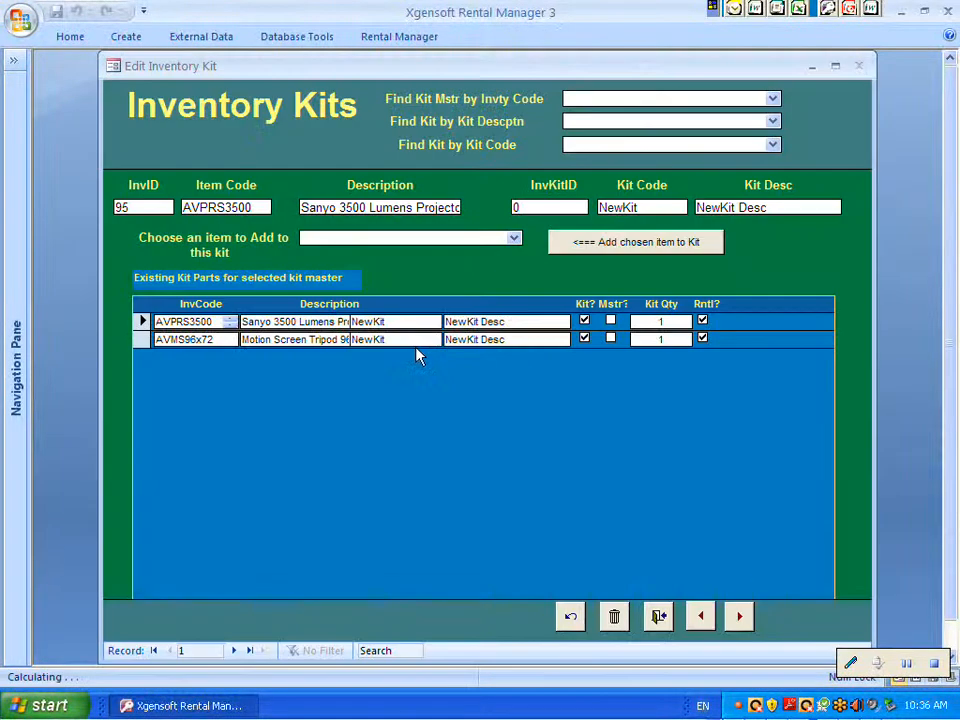
pyautogui.click(772, 99)
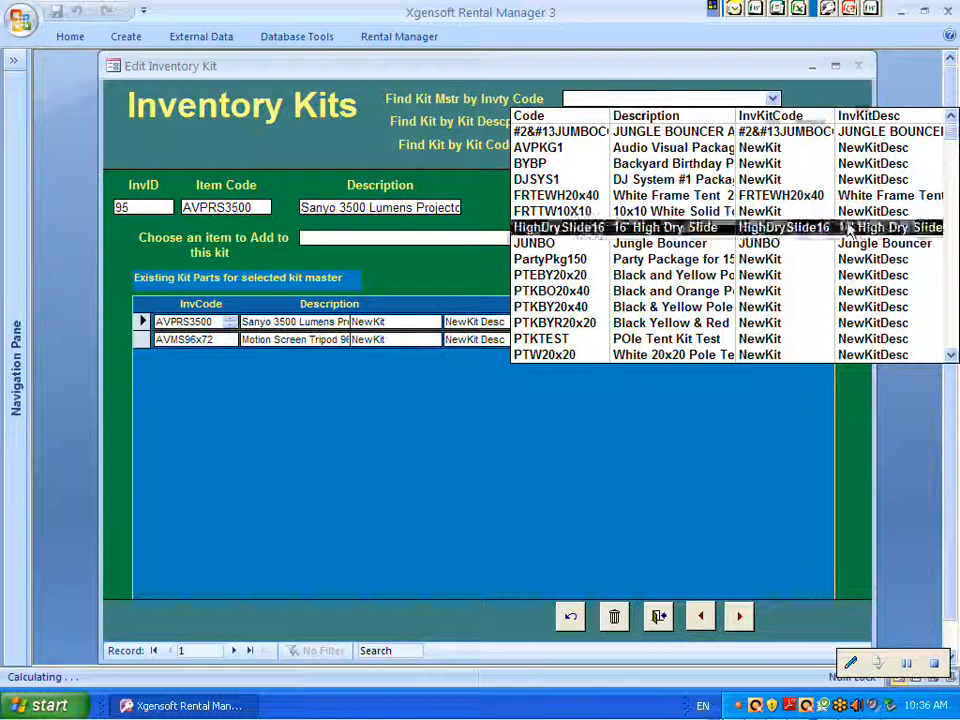
pyautogui.click(951, 355)
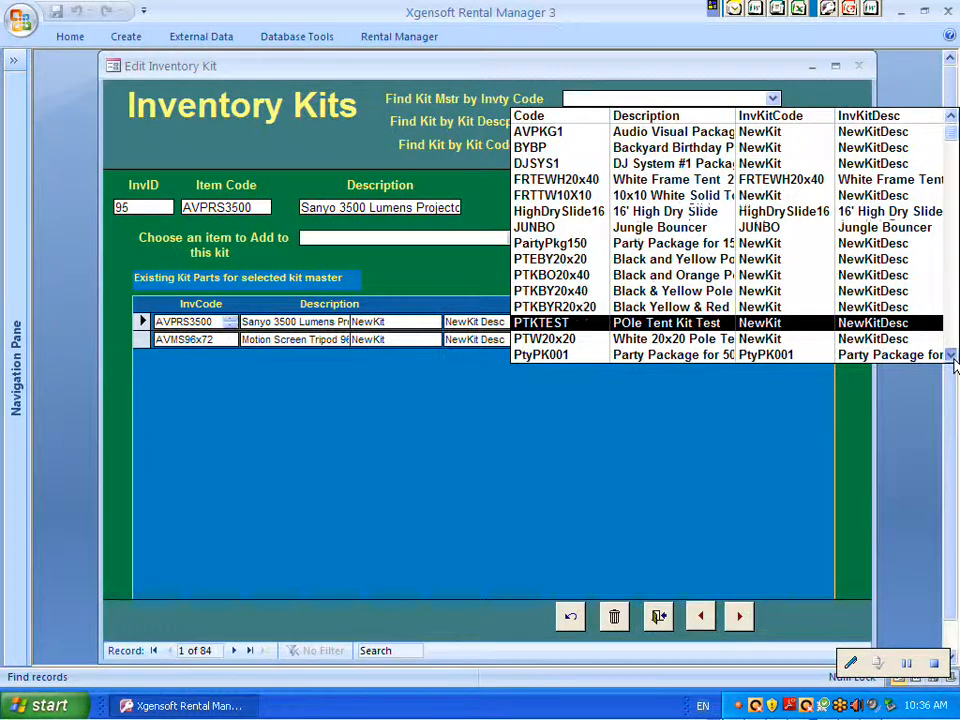
pyautogui.scroll(-2, 951, 355)
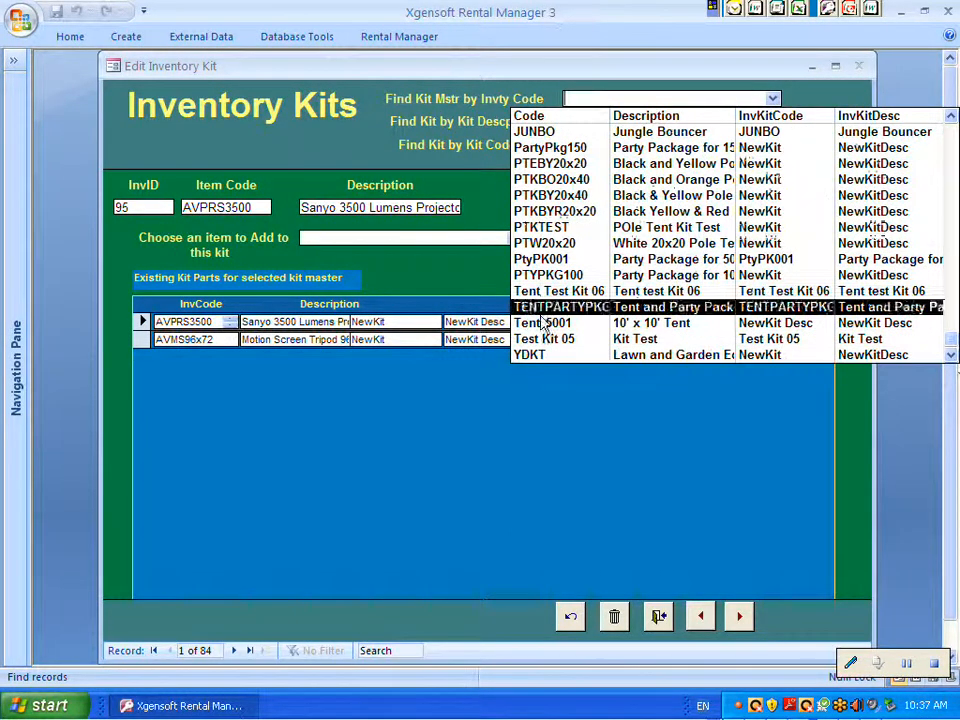
pyautogui.click(673, 316)
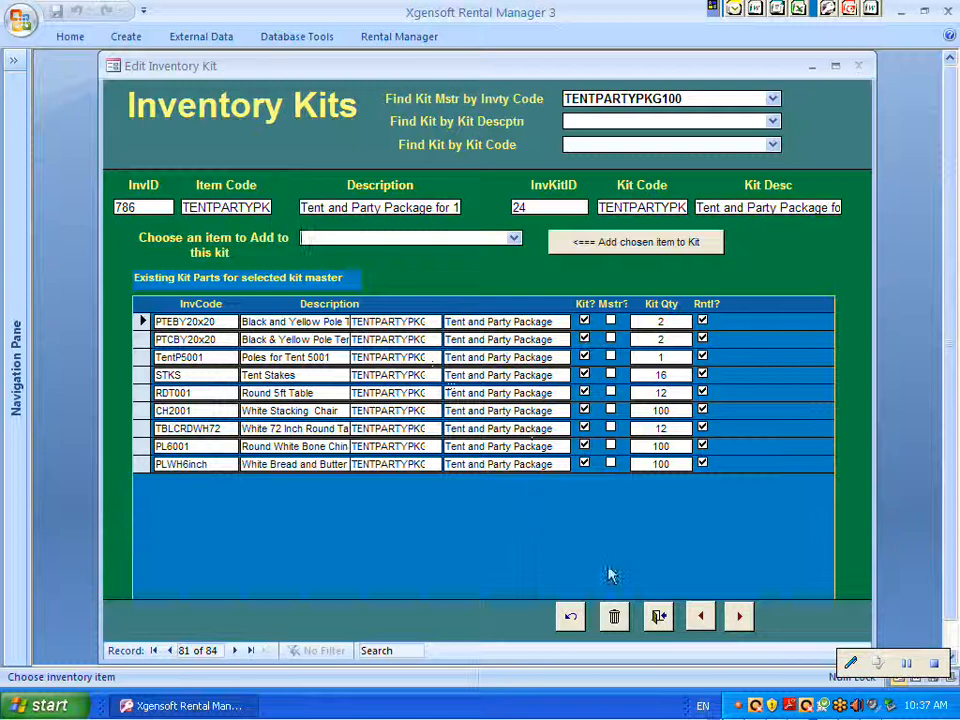
pyautogui.click(658, 620)
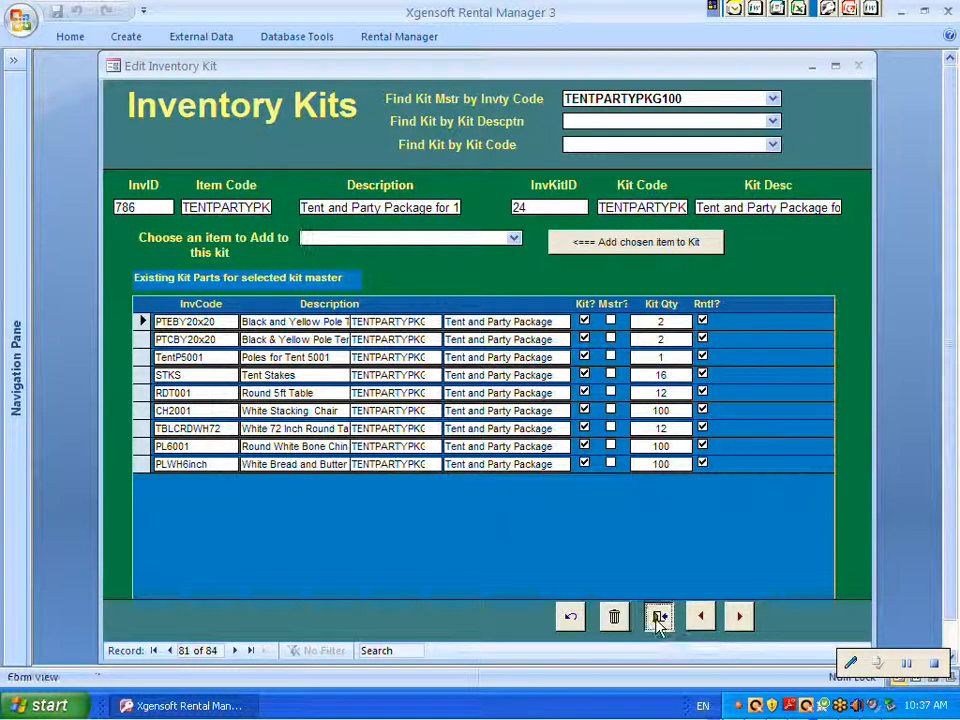